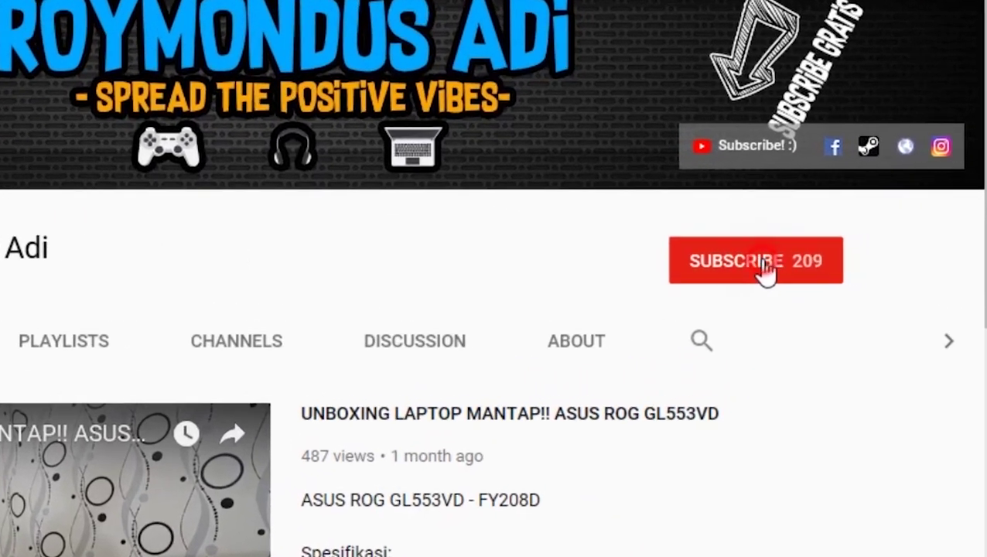
Refresh the desktop several times from its right-click menu
{"action": "left_click", "coordinate": [856, 271]}
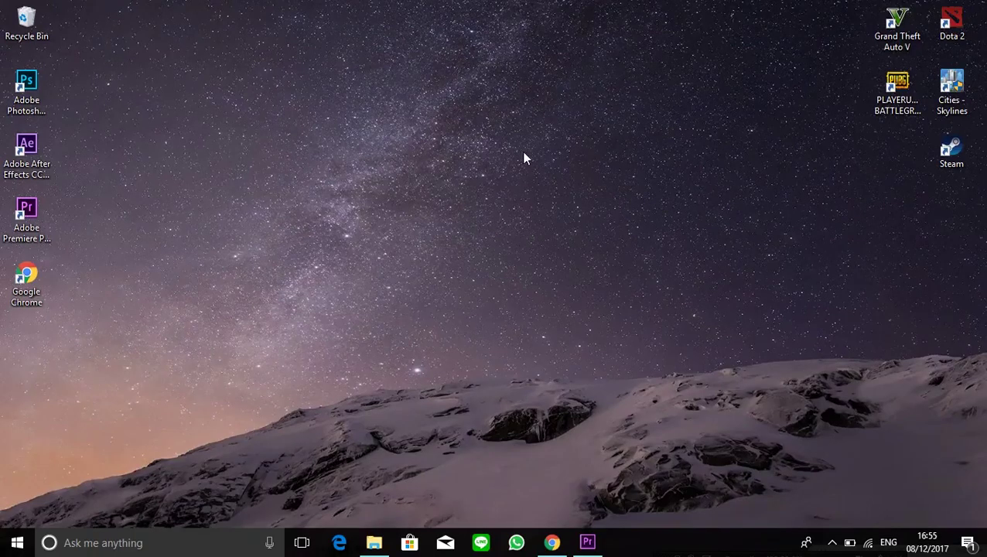
{"action": "right_click", "coordinate": [521, 151]}
{"action": "left_click", "coordinate": [567, 193]}
{"action": "right_click", "coordinate": [637, 153]}
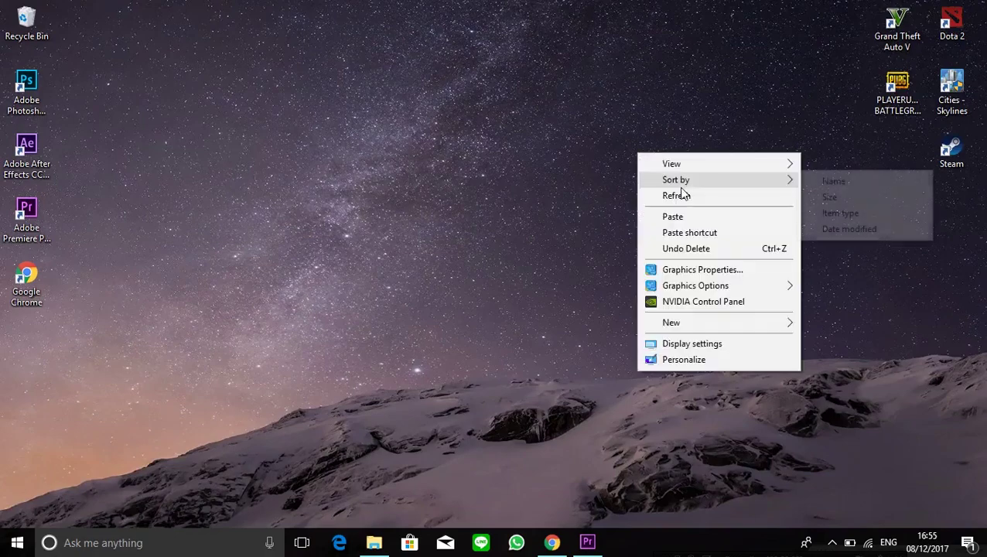
{"action": "left_click", "coordinate": [681, 192]}
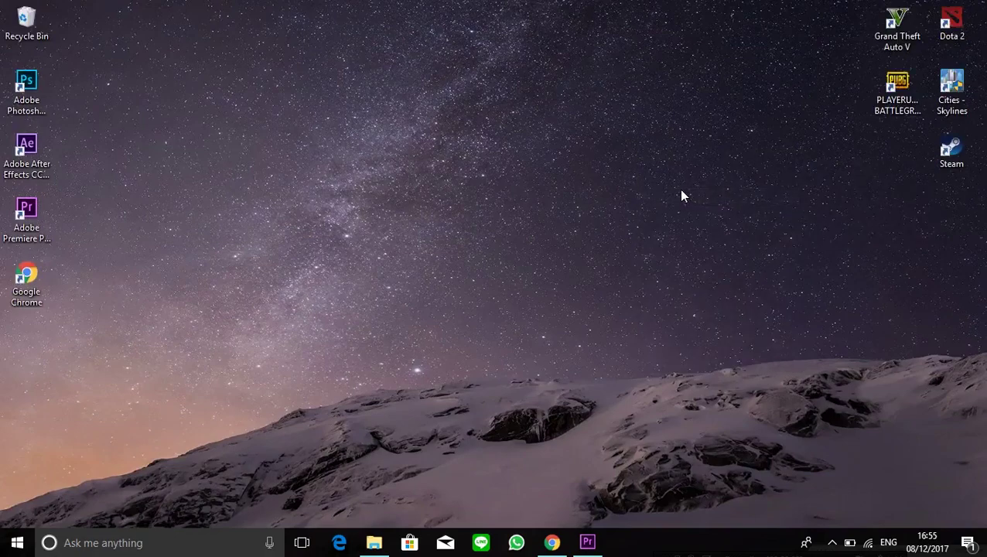
{"action": "right_click", "coordinate": [517, 175]}
{"action": "left_click", "coordinate": [569, 215]}
{"action": "right_click", "coordinate": [454, 175]}
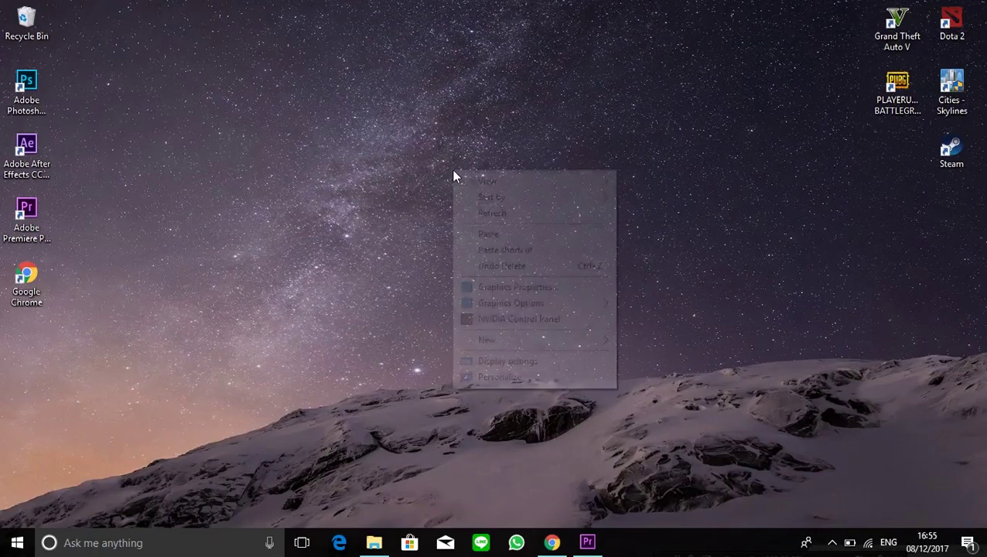
{"action": "left_click", "coordinate": [507, 217]}
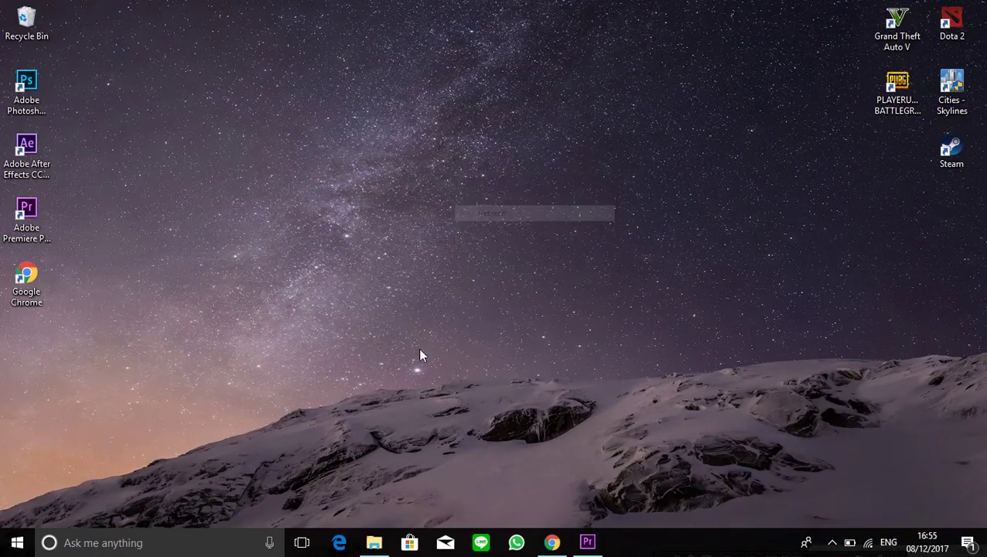
In File Explorer, open D:\Editing and play the mobizen_20171206_121630 recording
{"action": "left_click", "coordinate": [375, 542]}
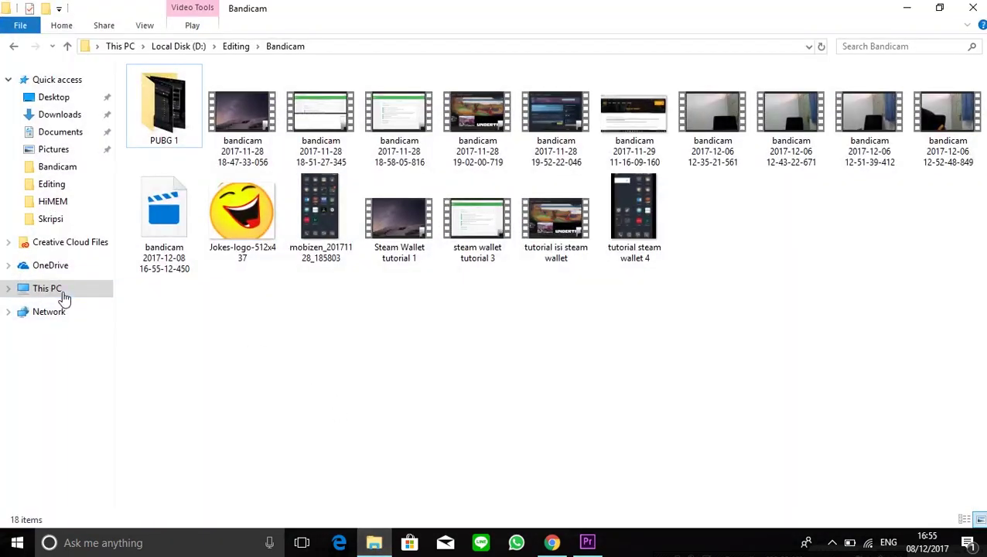
{"action": "left_click", "coordinate": [63, 297]}
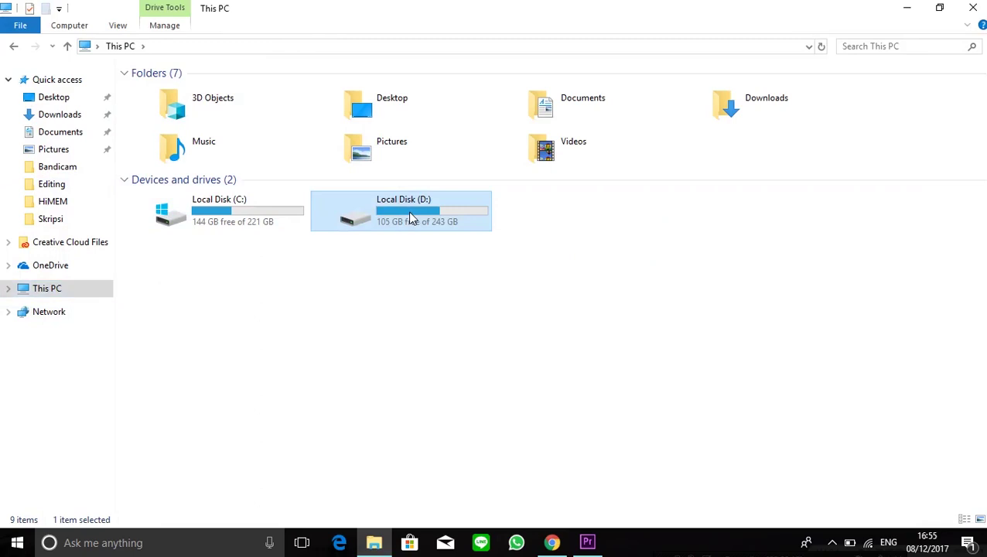
{"action": "double_click", "coordinate": [411, 219]}
{"action": "double_click", "coordinate": [220, 104]}
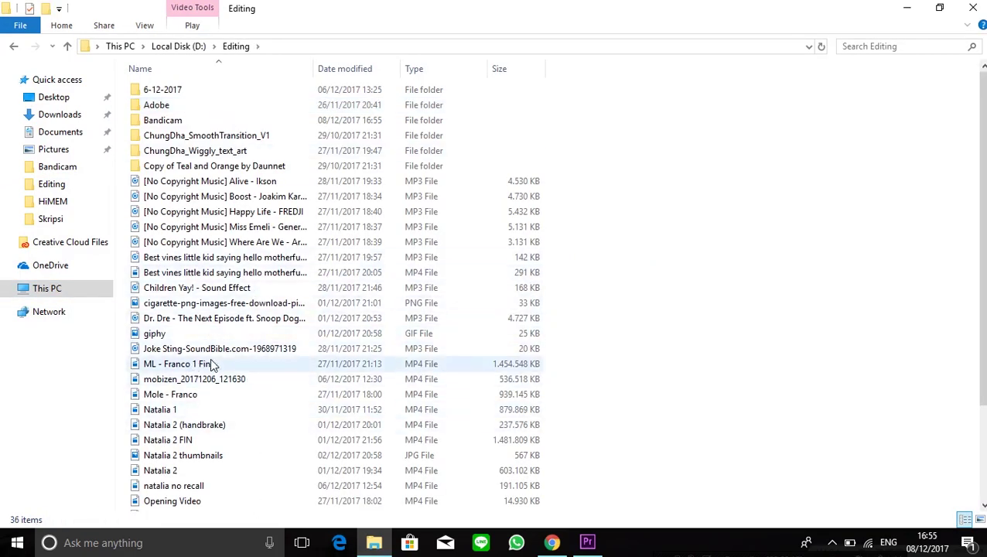
{"action": "left_click", "coordinate": [200, 380]}
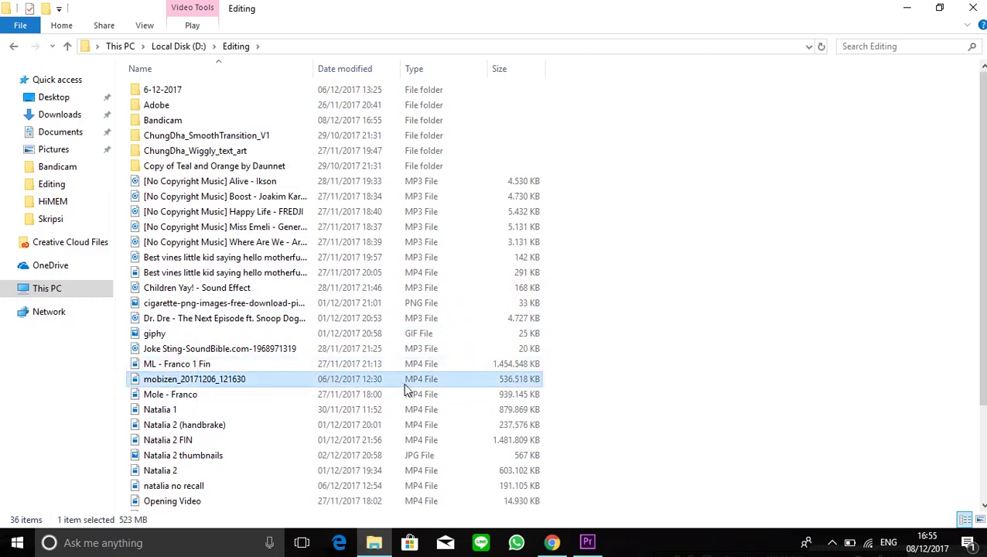
{"action": "double_click", "coordinate": [240, 382]}
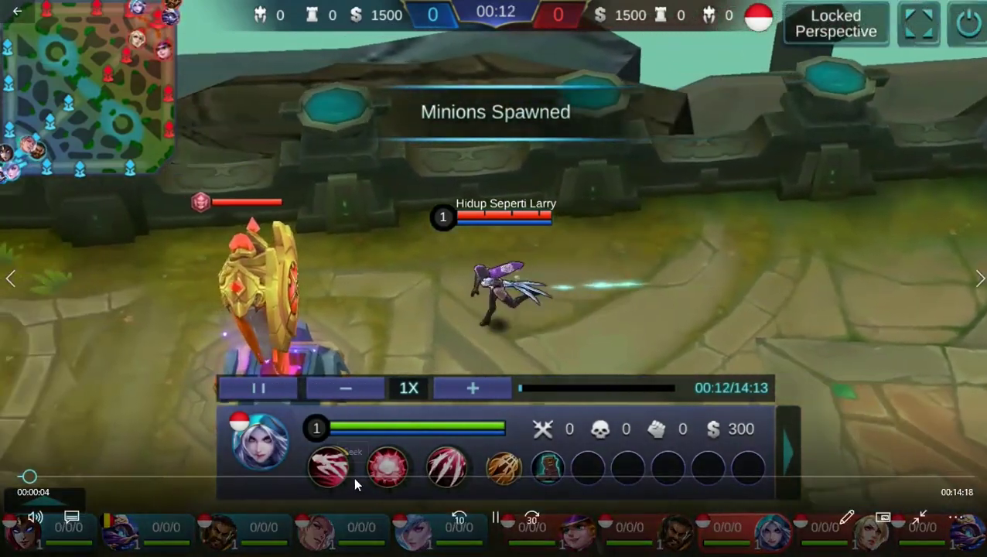
Preview the replay around 05:09 with pause and resume, then exit fullscreen and close Films & TV
{"action": "left_click", "coordinate": [353, 477]}
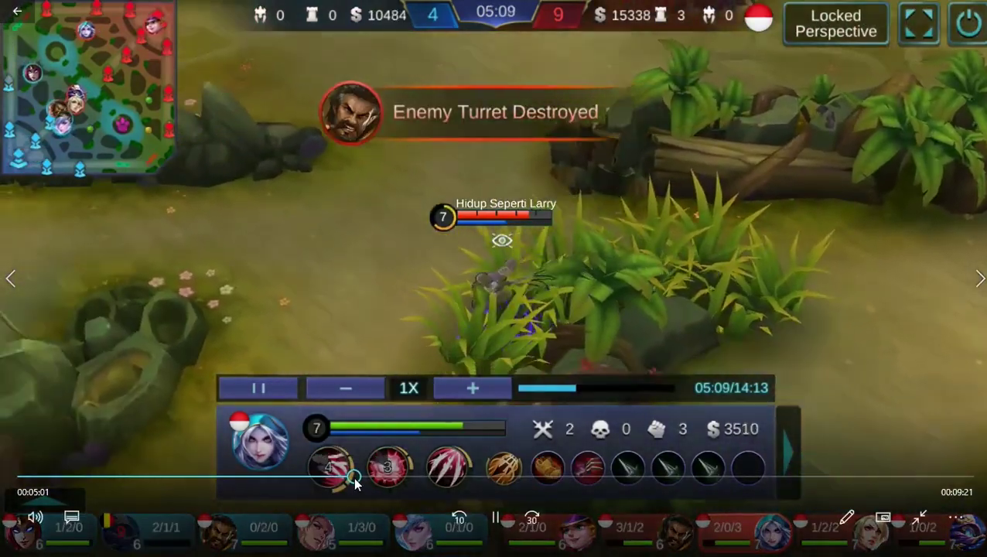
{"action": "key", "text": "space"}
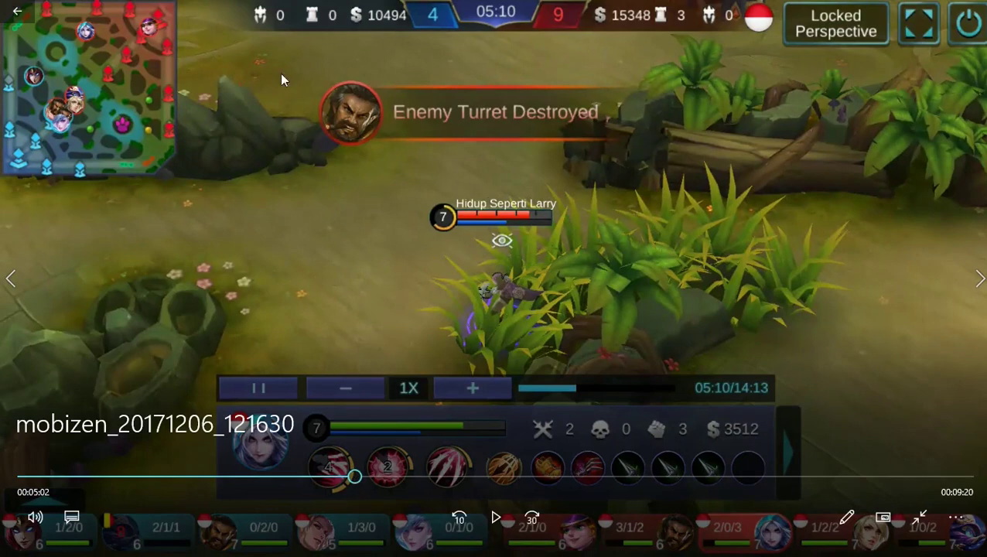
{"action": "key", "text": "space"}
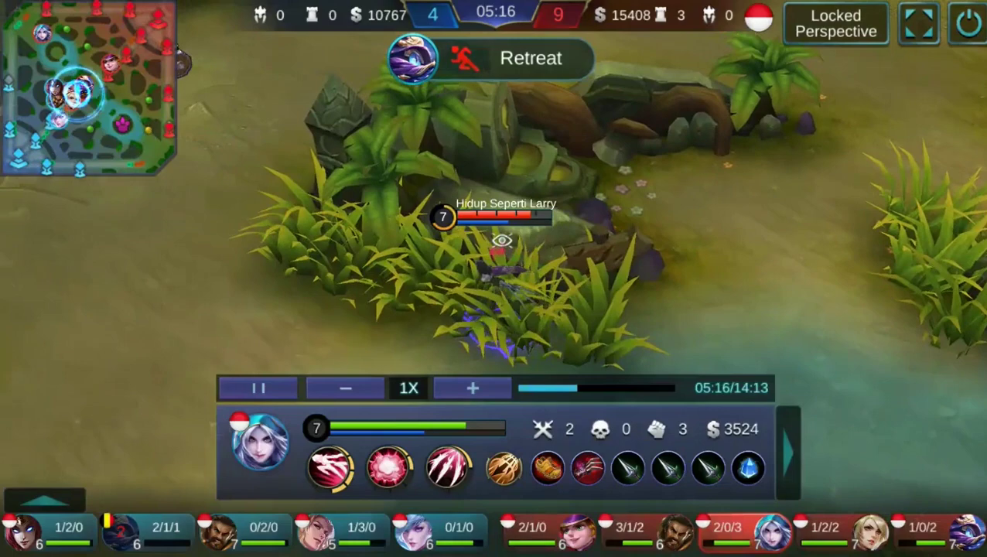
{"action": "left_click", "coordinate": [383, 249]}
{"action": "double_click", "coordinate": [490, 209]}
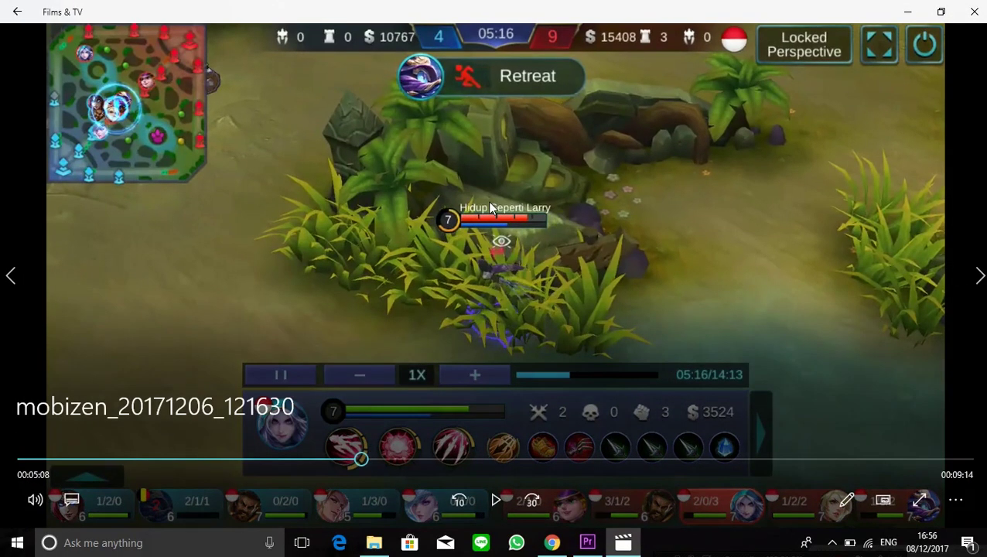
{"action": "left_click", "coordinate": [974, 11]}
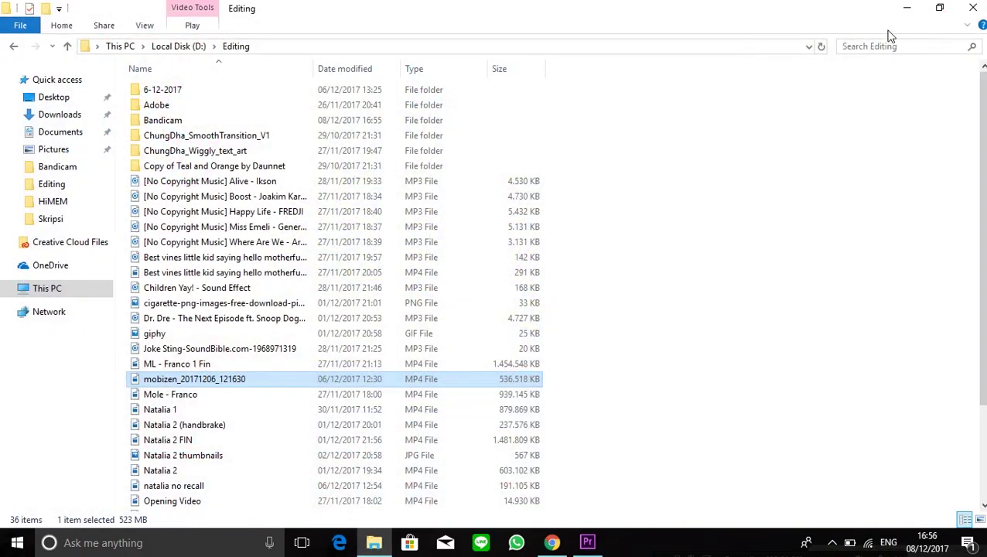
Switch to Premiere Pro and import mobizen_20171206_121630 from D:\Editing (Ctrl+I)
{"action": "left_click", "coordinate": [907, 12]}
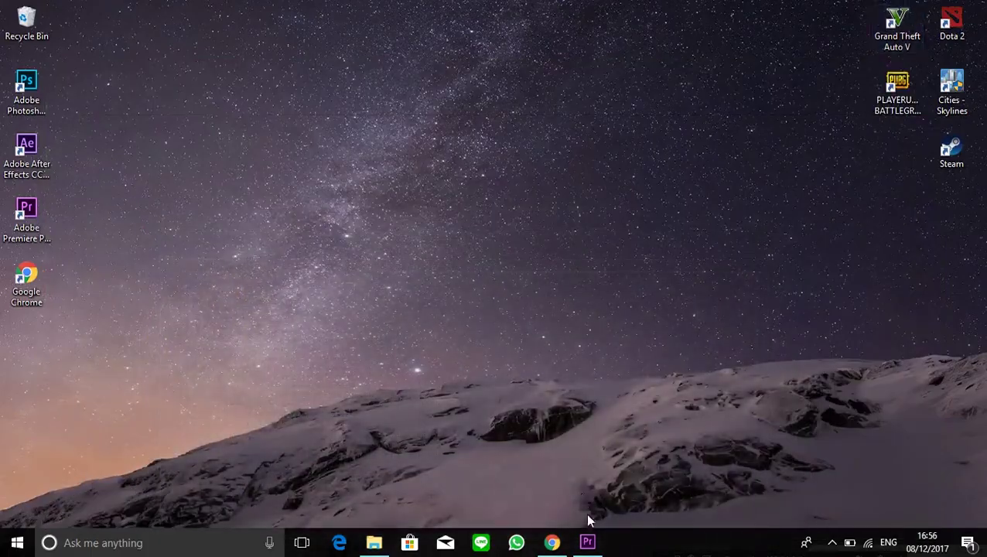
{"action": "left_click", "coordinate": [587, 541]}
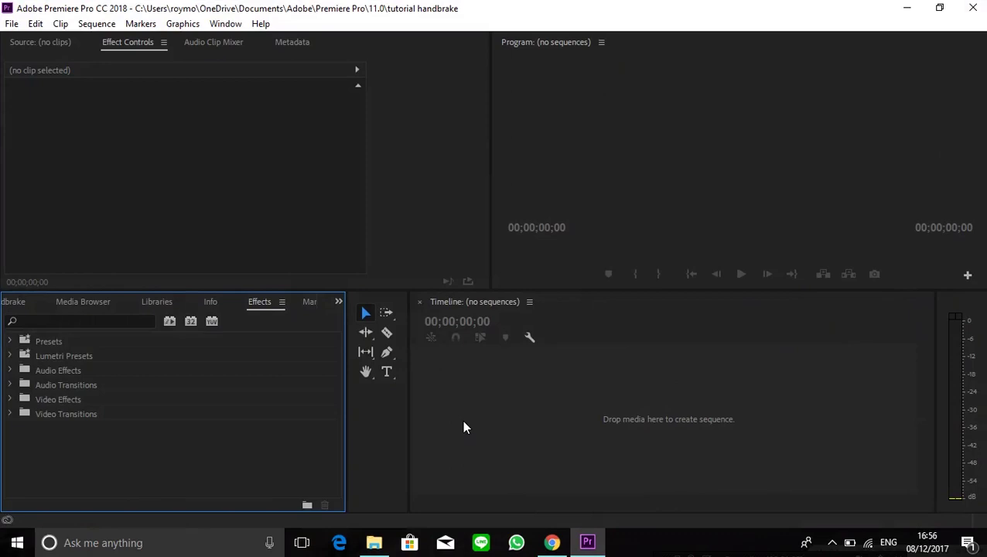
{"action": "key", "text": "ctrl+i"}
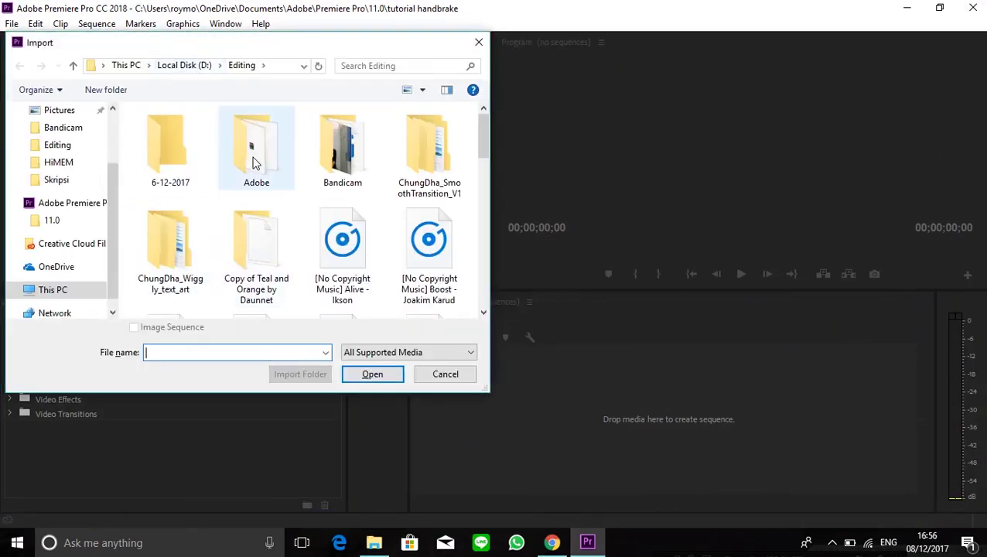
{"action": "left_click_drag", "start_coordinate": [486, 154], "coordinate": [486, 229]}
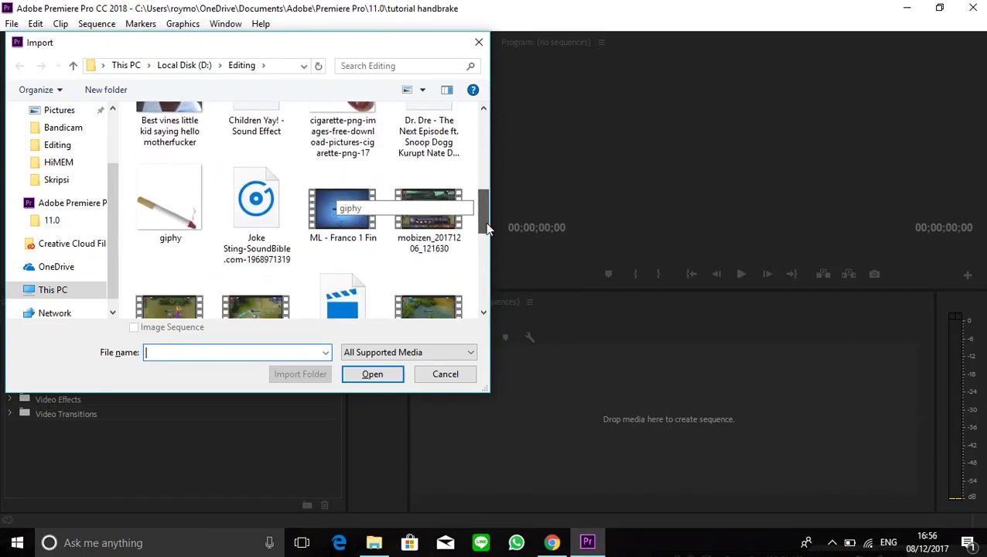
{"action": "left_click", "coordinate": [430, 219]}
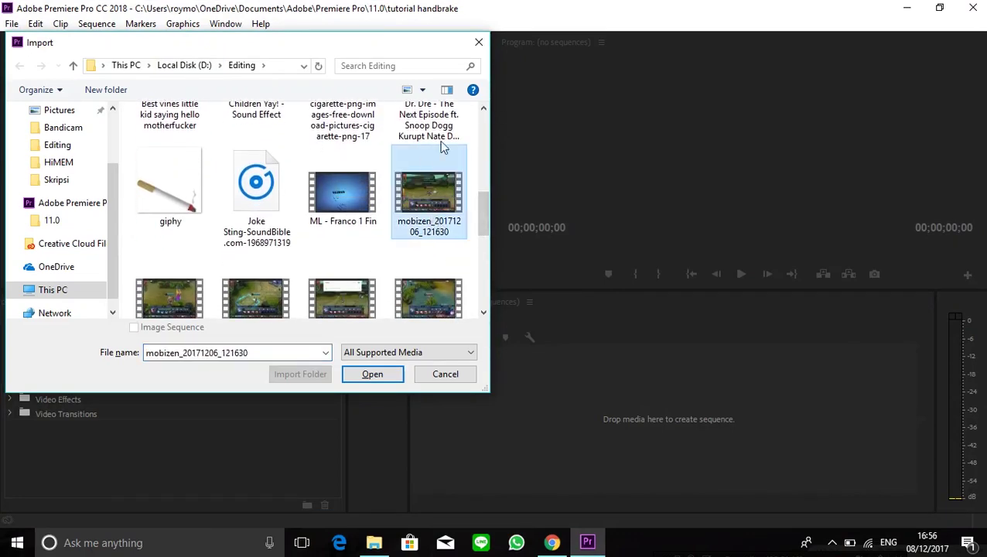
{"action": "left_click_drag", "start_coordinate": [486, 227], "coordinate": [485, 228]}
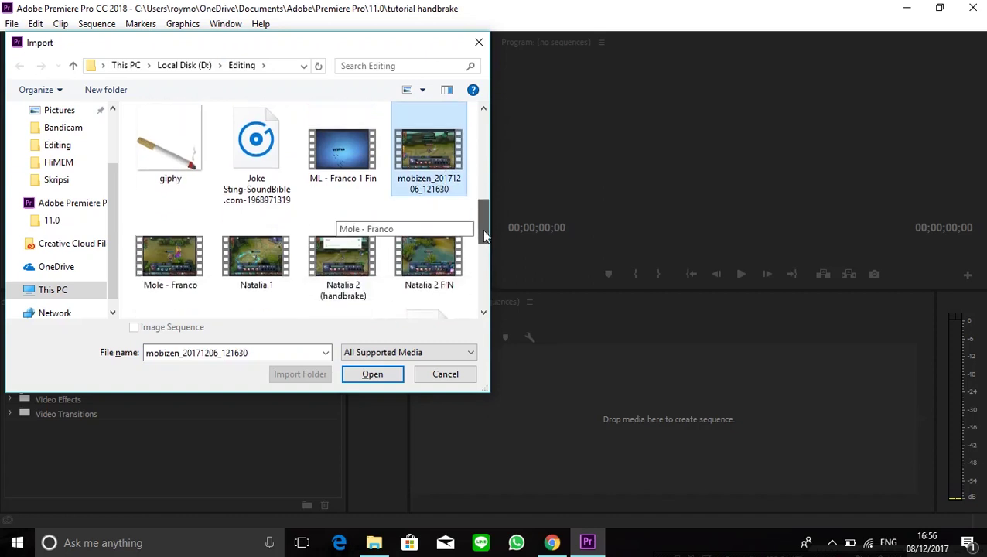
{"action": "double_click", "coordinate": [435, 195]}
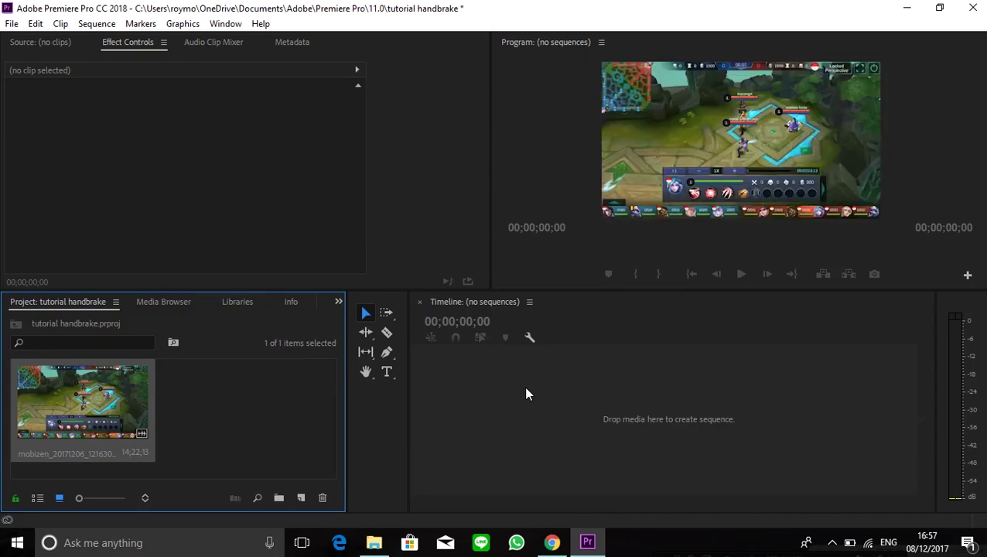
Drop the mobizen clip onto the Timeline to create a sequence, then play it and stop playback
{"action": "left_click_drag", "start_coordinate": [526, 388], "coordinate": [526, 388]}
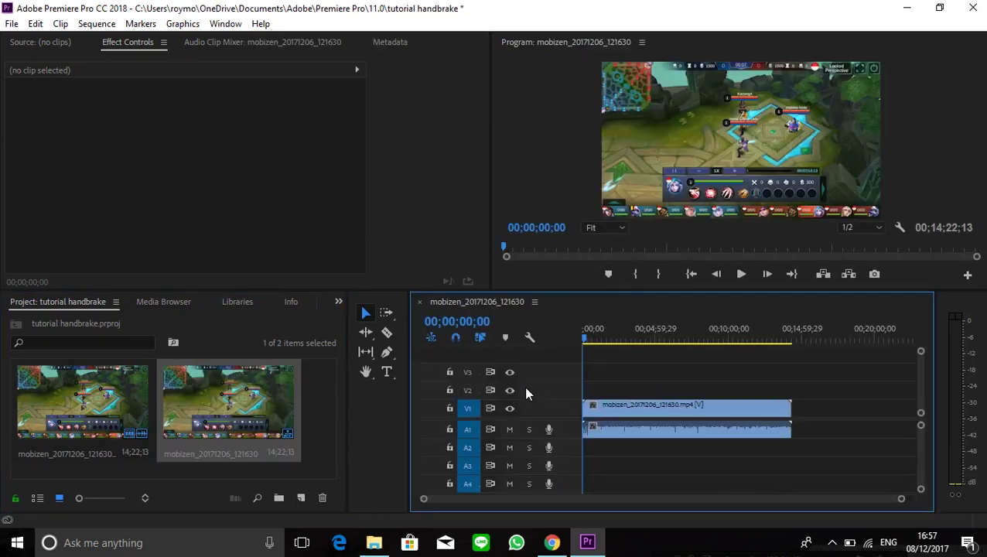
{"action": "left_click", "coordinate": [630, 332]}
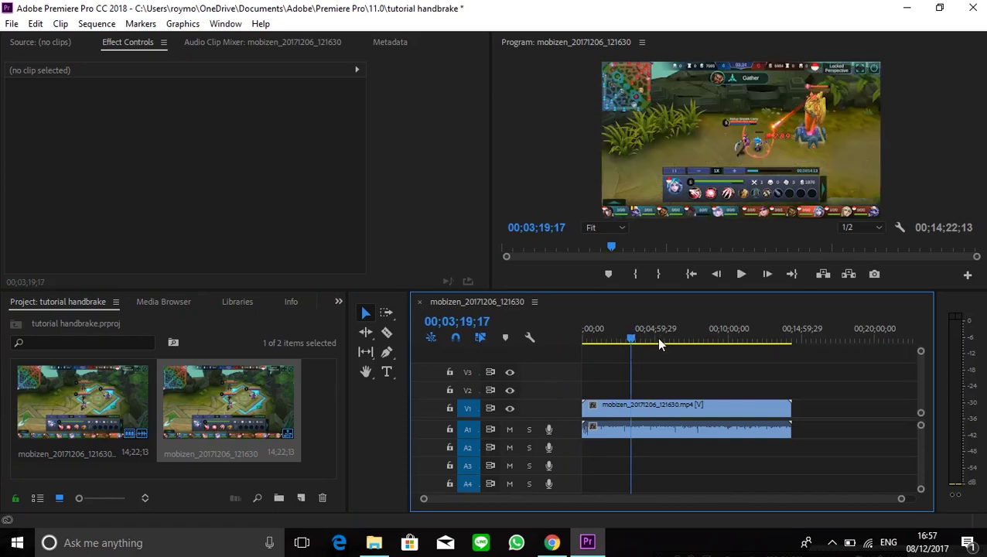
{"action": "left_click", "coordinate": [657, 335]}
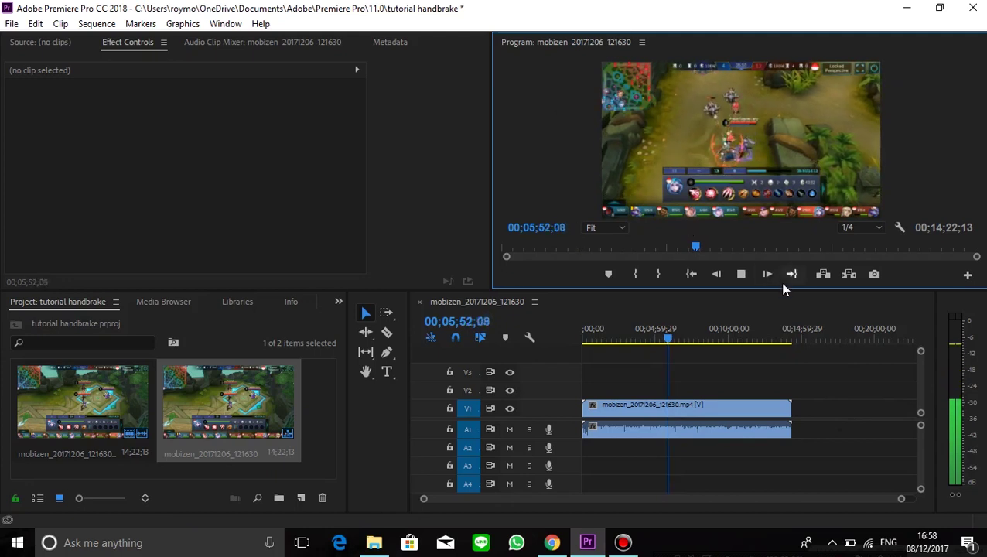
{"action": "left_click", "coordinate": [742, 274]}
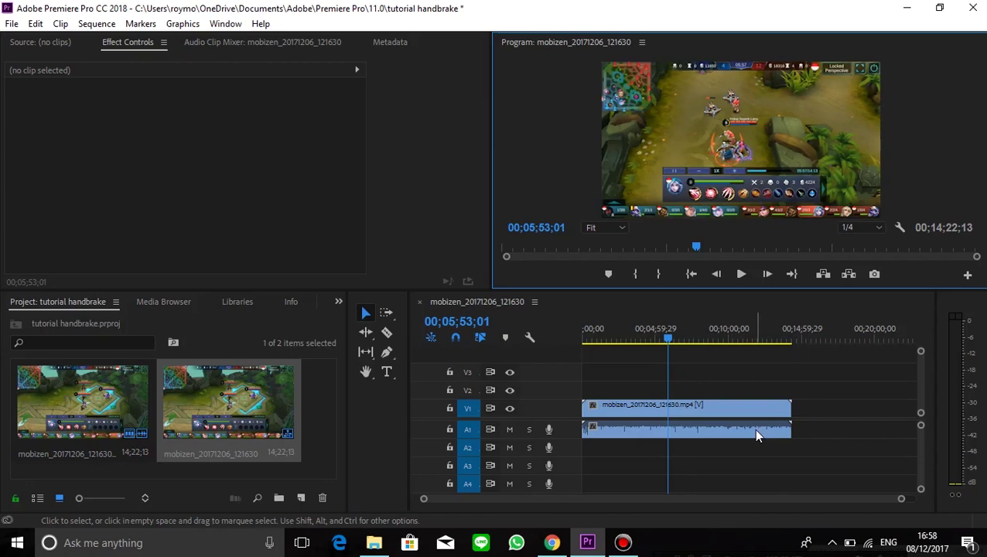
Delete the mobizen clip from the timeline
{"action": "left_click", "coordinate": [717, 418]}
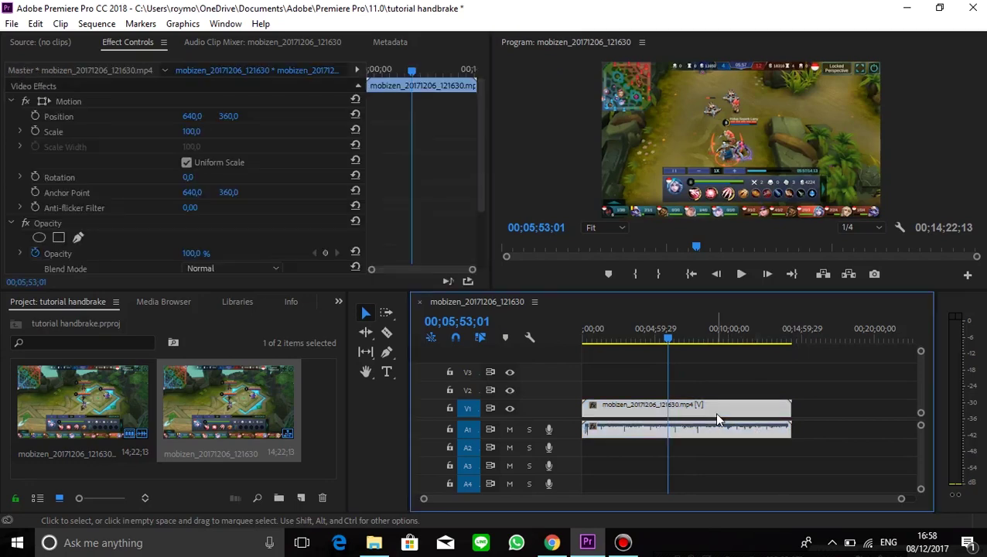
{"action": "right_click", "coordinate": [714, 411]}
{"action": "left_click", "coordinate": [656, 412]}
{"action": "key", "text": "Delete"}
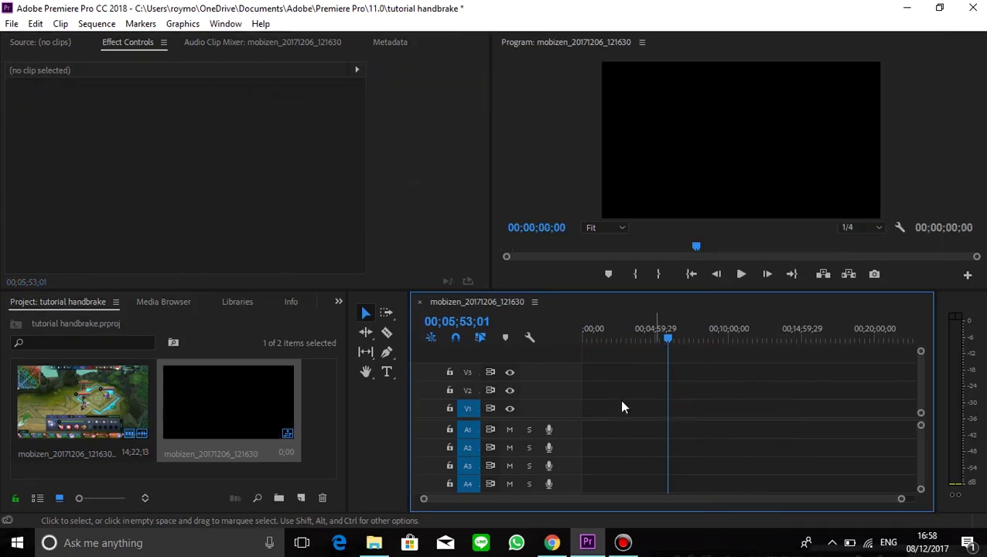
Delete the sequence and the clip from the Project panel, then minimize Premiere Pro
{"action": "left_click", "coordinate": [178, 416]}
{"action": "key", "text": "Delete"}
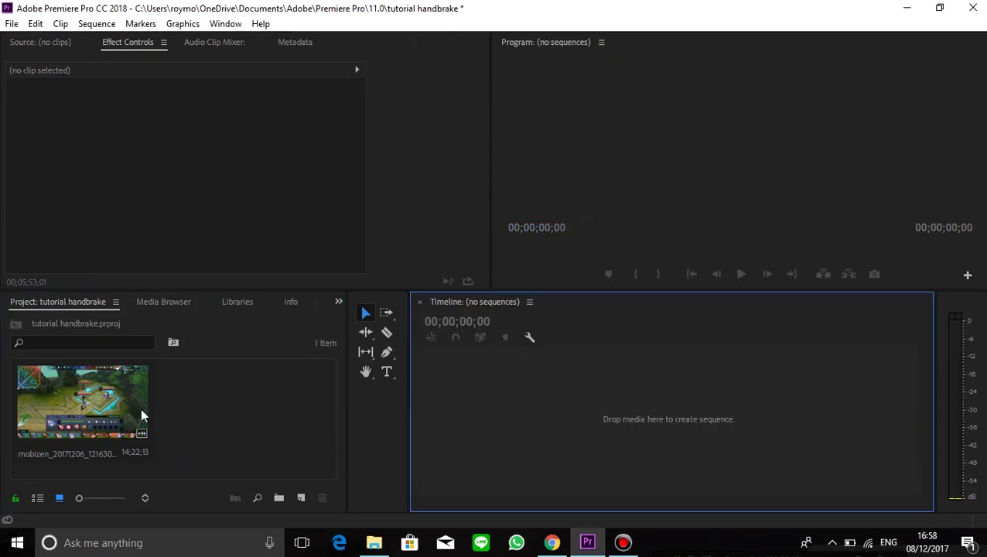
{"action": "left_click", "coordinate": [123, 415]}
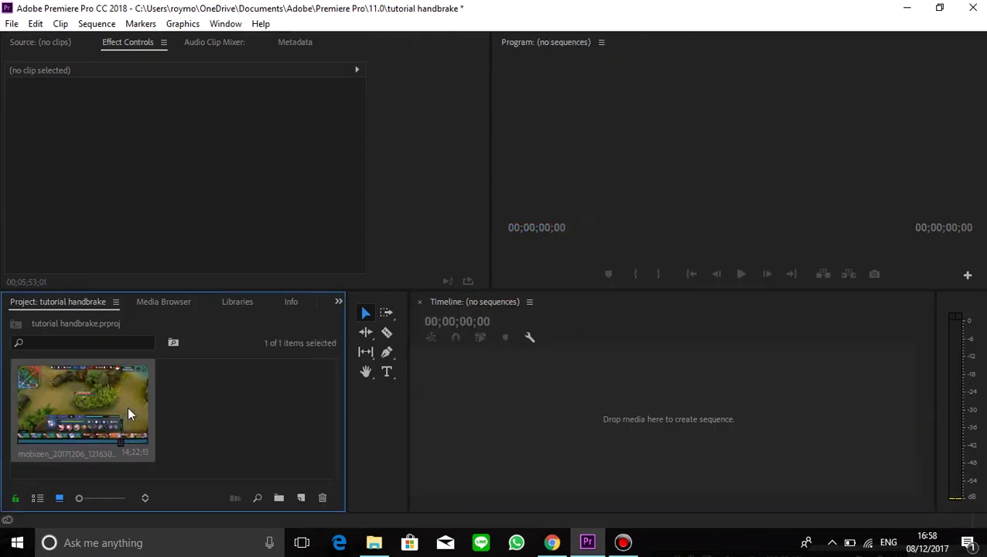
{"action": "key", "text": "Delete"}
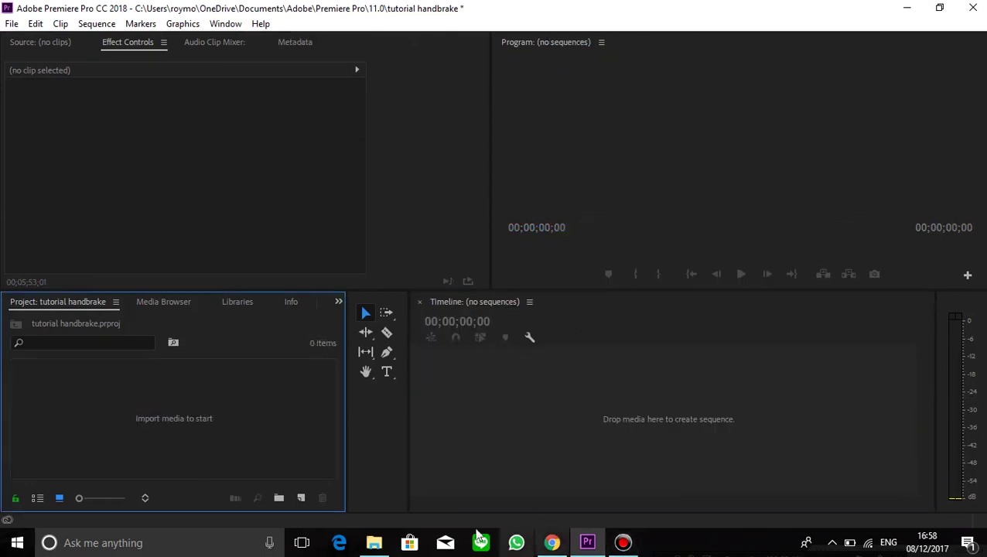
{"action": "left_click", "coordinate": [908, 8]}
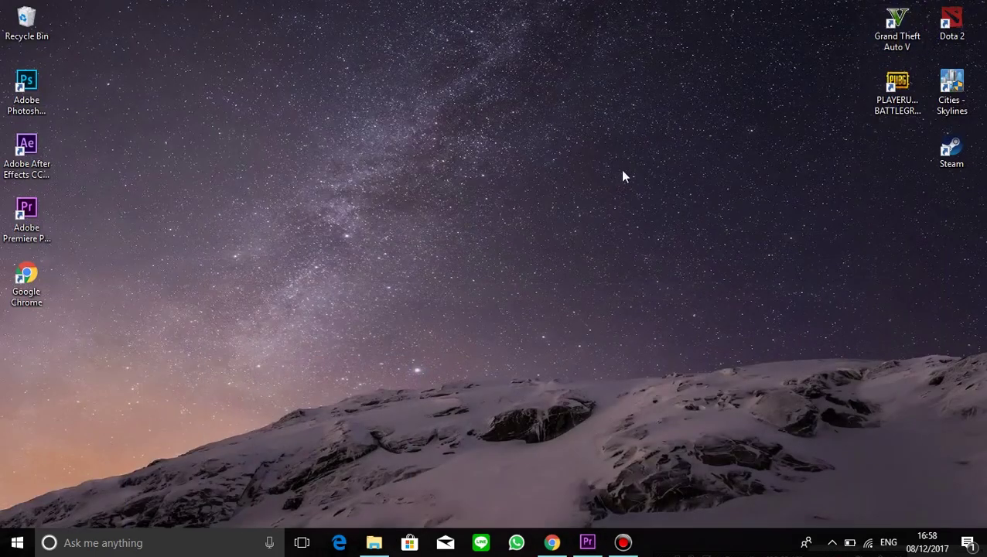
Refresh the desktop twice
{"action": "right_click", "coordinate": [610, 153]}
{"action": "left_click", "coordinate": [656, 196]}
{"action": "right_click", "coordinate": [347, 151]}
{"action": "left_click", "coordinate": [379, 192]}
Search Windows for 'HA' and launch HandBrake from Best match
{"action": "left_click", "coordinate": [93, 542]}
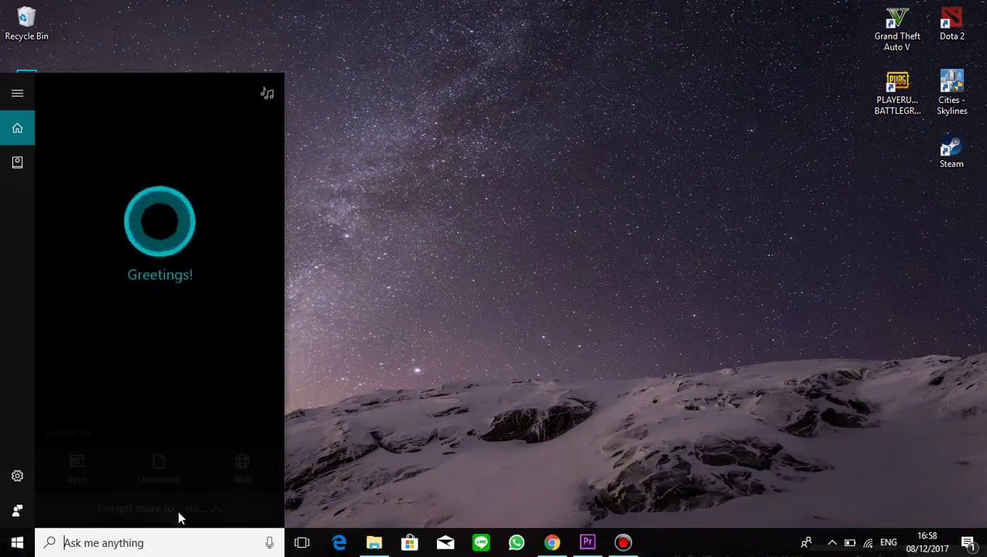
{"action": "type", "text": "H"}
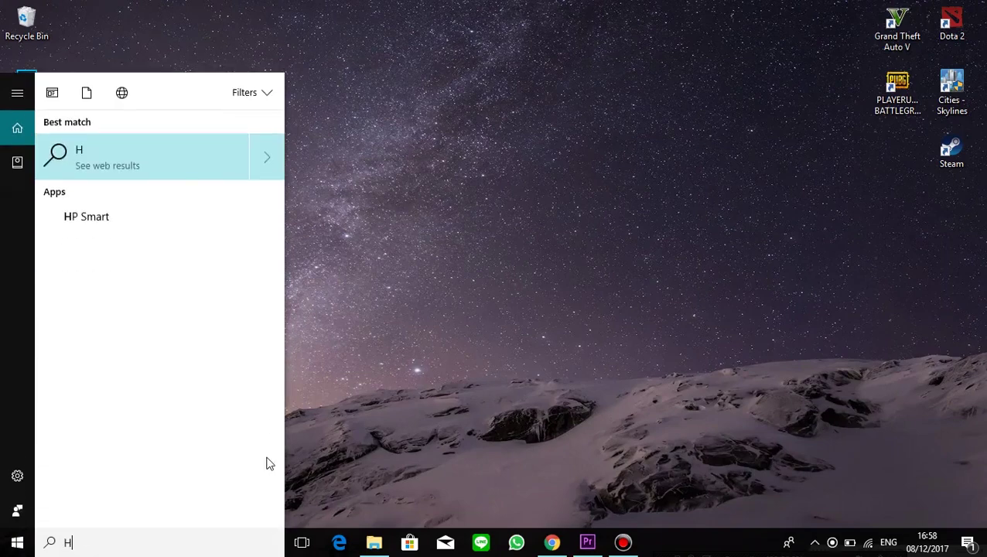
{"action": "type", "text": "A"}
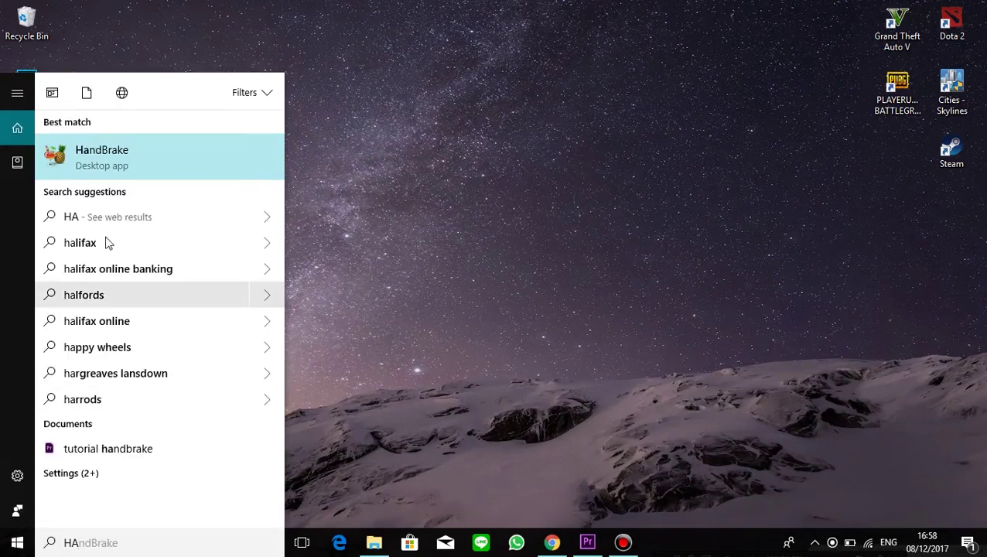
{"action": "left_click", "coordinate": [110, 172]}
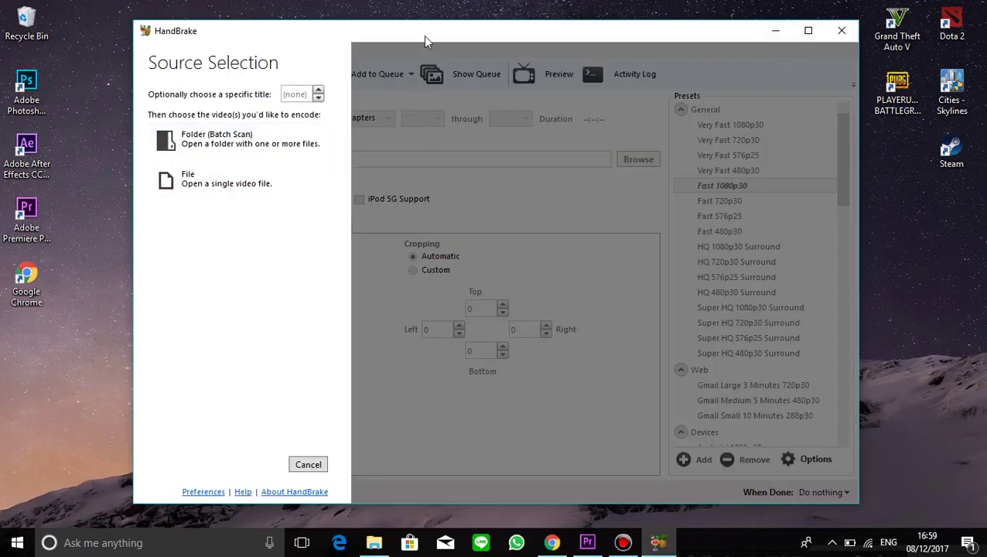
Hide the Bandicam window and maximize HandBrake
{"action": "left_click", "coordinate": [623, 542]}
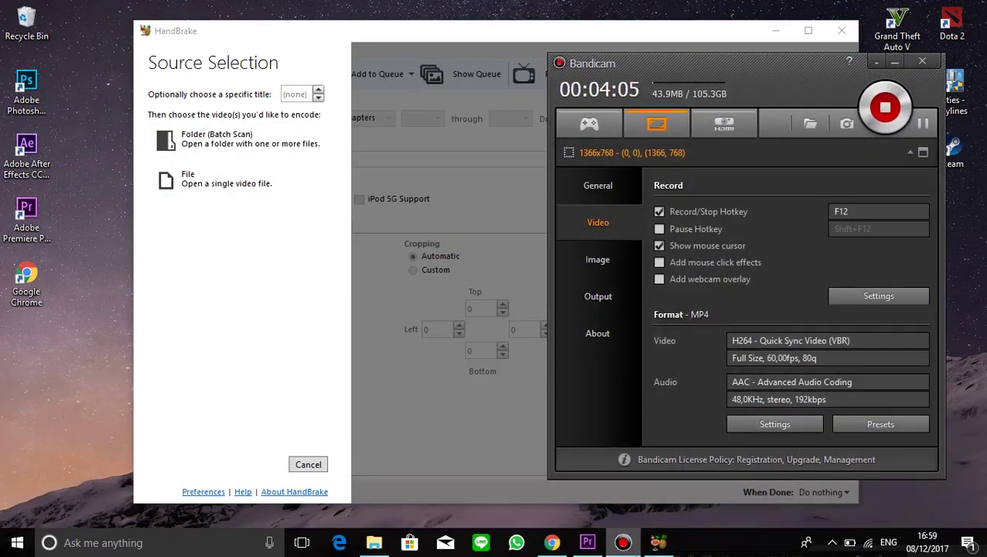
{"action": "left_click", "coordinate": [623, 543]}
{"action": "double_click", "coordinate": [426, 37]}
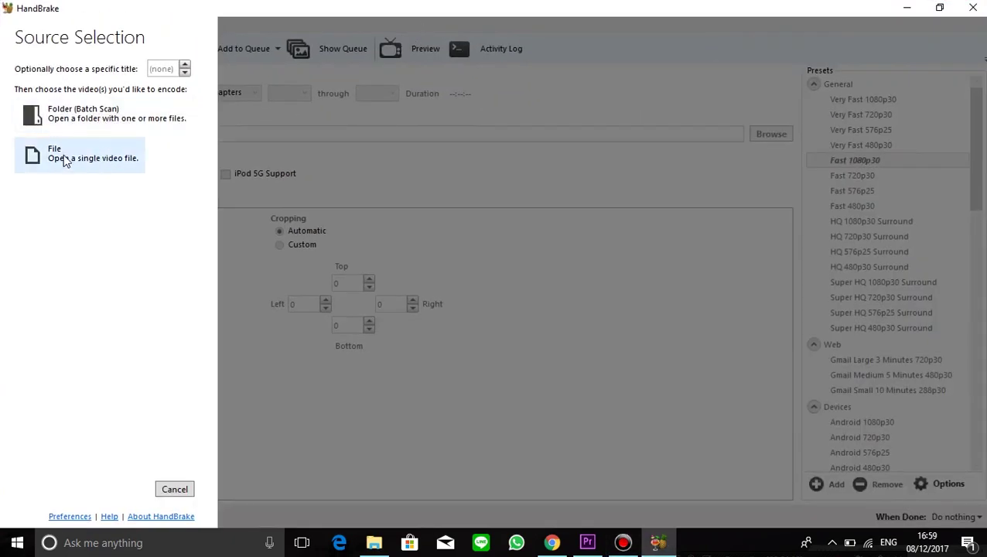
Load mobizen_20171206_121630 from D:\Editing as HandBrake's source file
{"action": "left_click", "coordinate": [84, 164]}
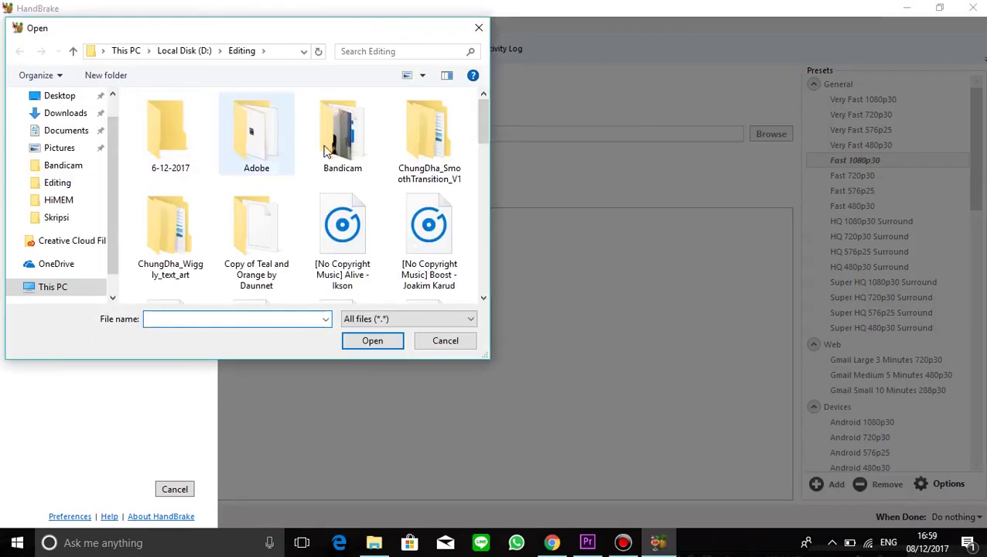
{"action": "left_click_drag", "start_coordinate": [480, 126], "coordinate": [481, 218]}
{"action": "left_click", "coordinate": [438, 160]}
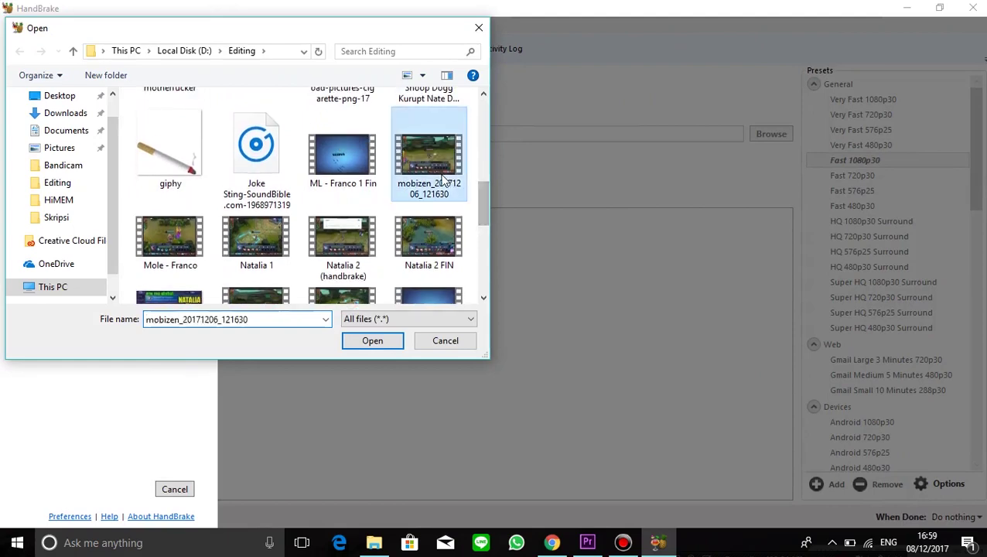
{"action": "left_click", "coordinate": [379, 340]}
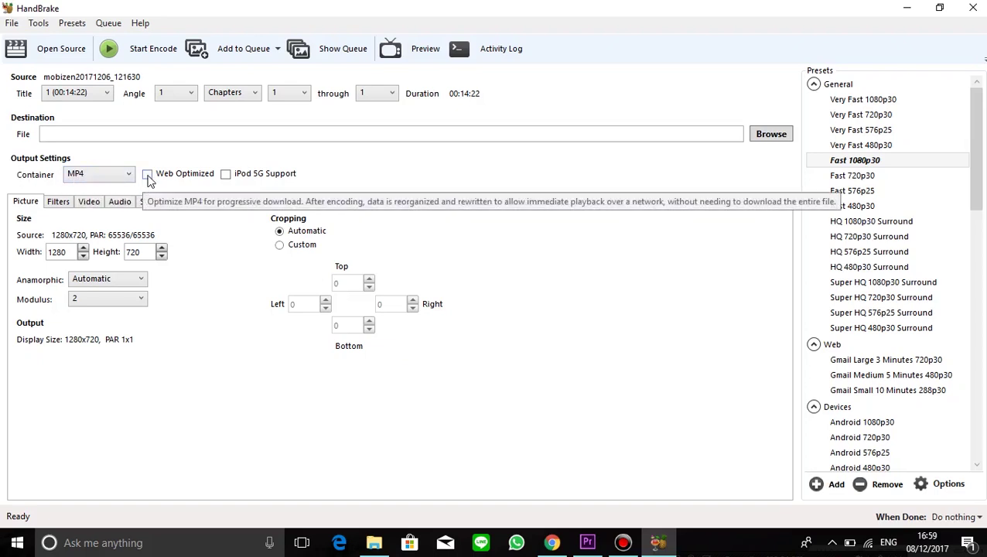
Enable Web Optimized, then set a constant 30 fps framerate and quality RF 25
{"action": "left_click", "coordinate": [148, 175]}
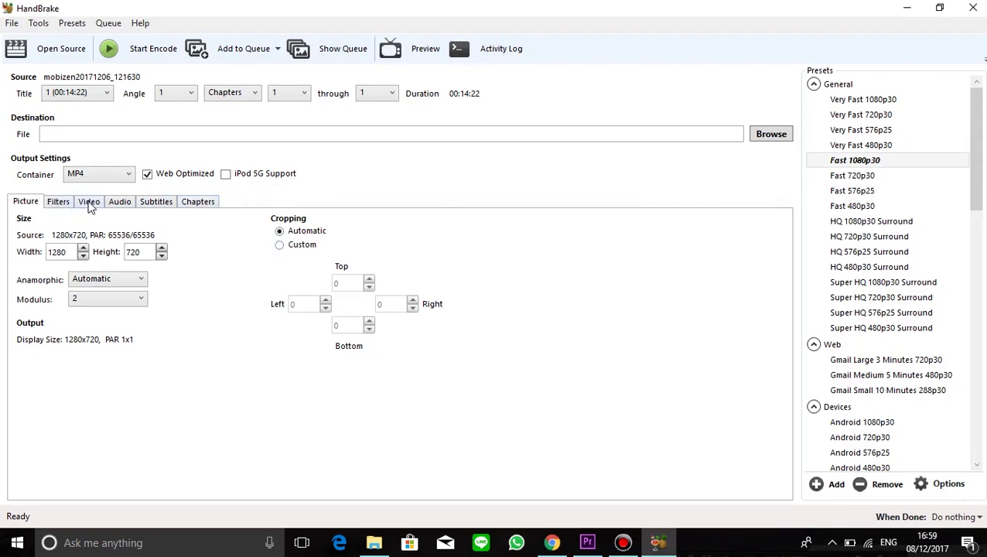
{"action": "left_click", "coordinate": [90, 202]}
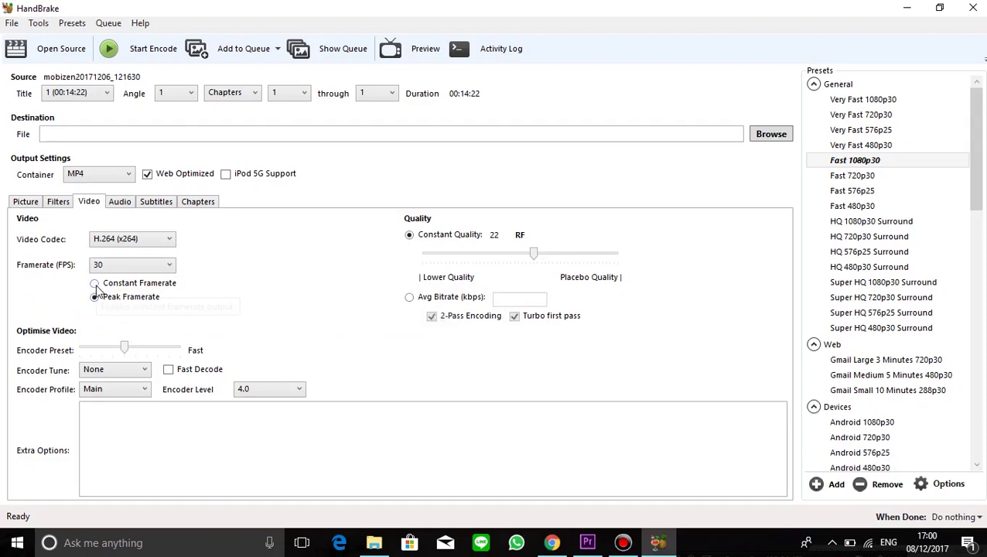
{"action": "left_click", "coordinate": [94, 284]}
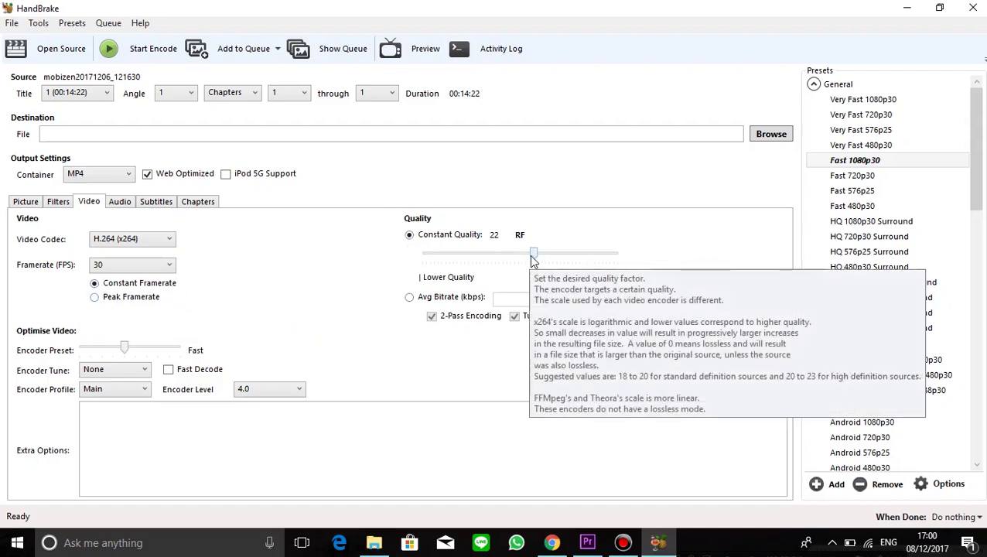
{"action": "left_click_drag", "start_coordinate": [538, 260], "coordinate": [524, 259]}
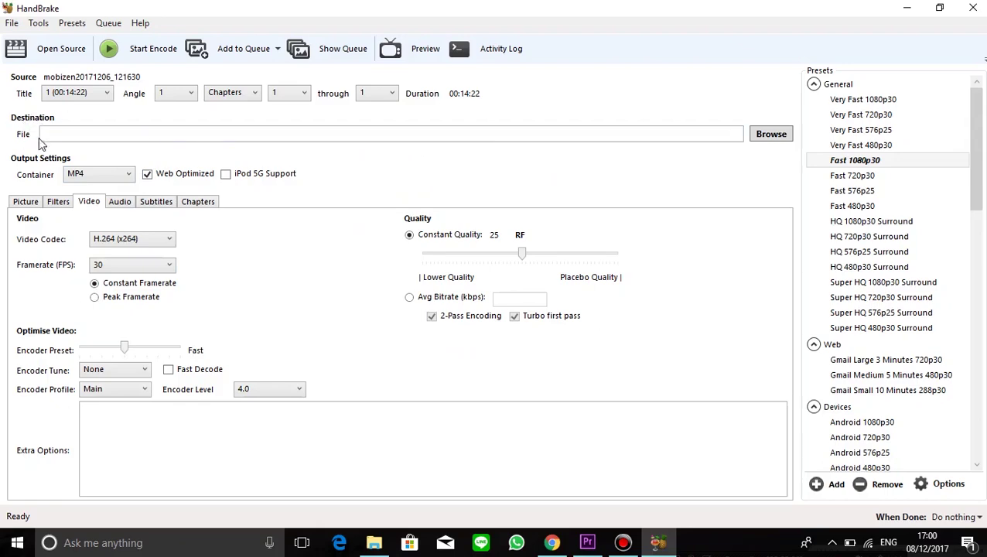
Set the output file to D:\Editing\CONTOH.mp4 through Browse, after one cancelled attempt
{"action": "left_click", "coordinate": [782, 138]}
{"action": "scroll", "coordinate": [353, 124], "scroll_direction": "down", "scroll_amount": 3}
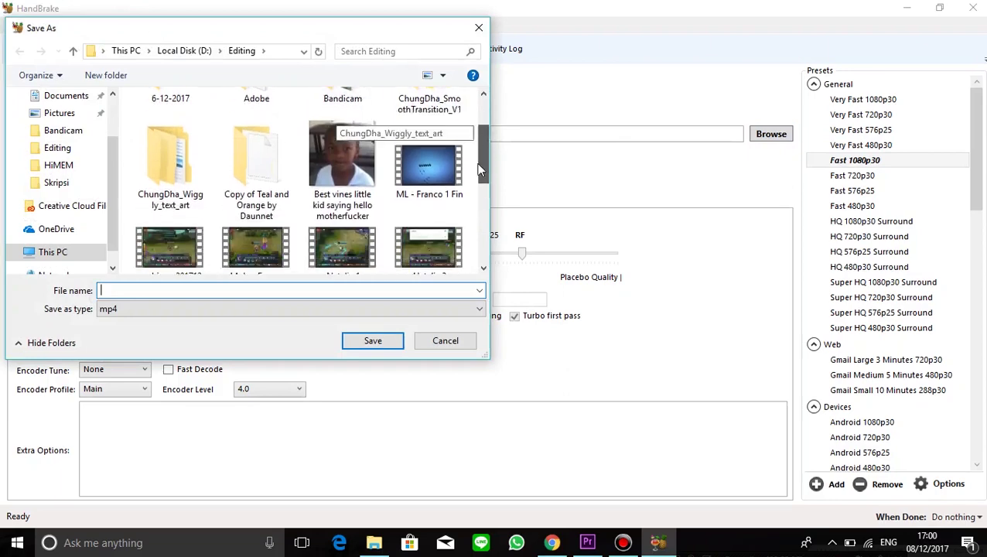
{"action": "scroll", "coordinate": [270, 133], "scroll_direction": "down", "scroll_amount": 5}
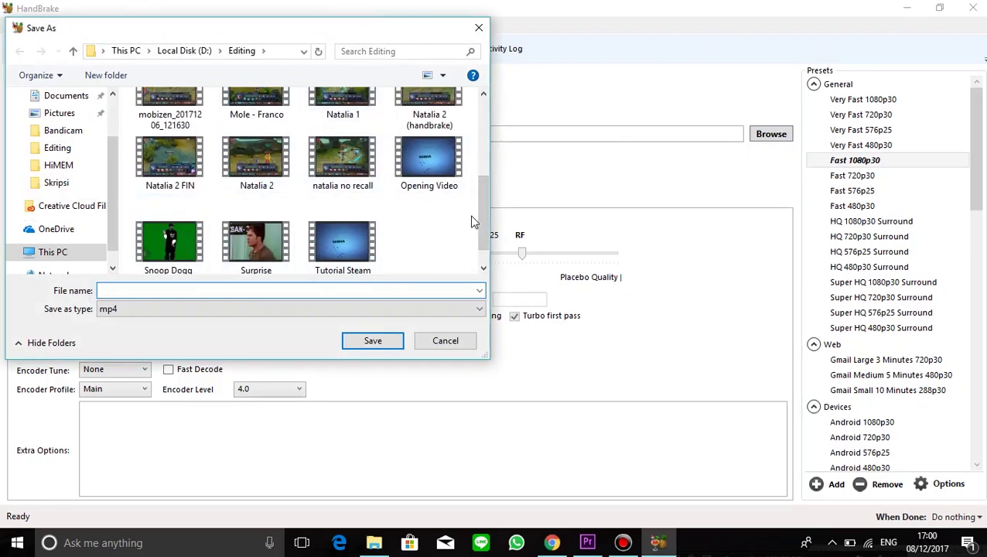
{"action": "left_click_drag", "start_coordinate": [485, 217], "coordinate": [486, 191]}
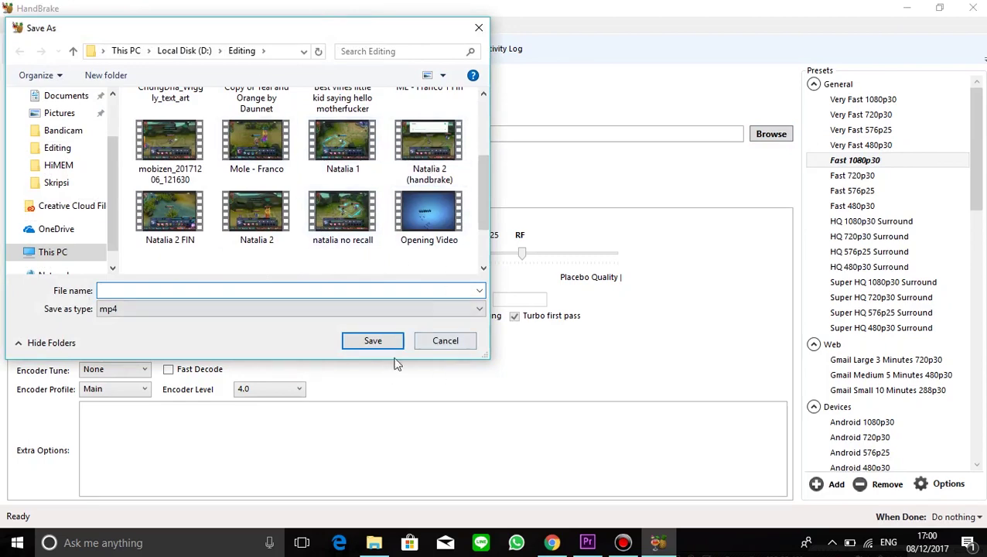
{"action": "left_click", "coordinate": [447, 344]}
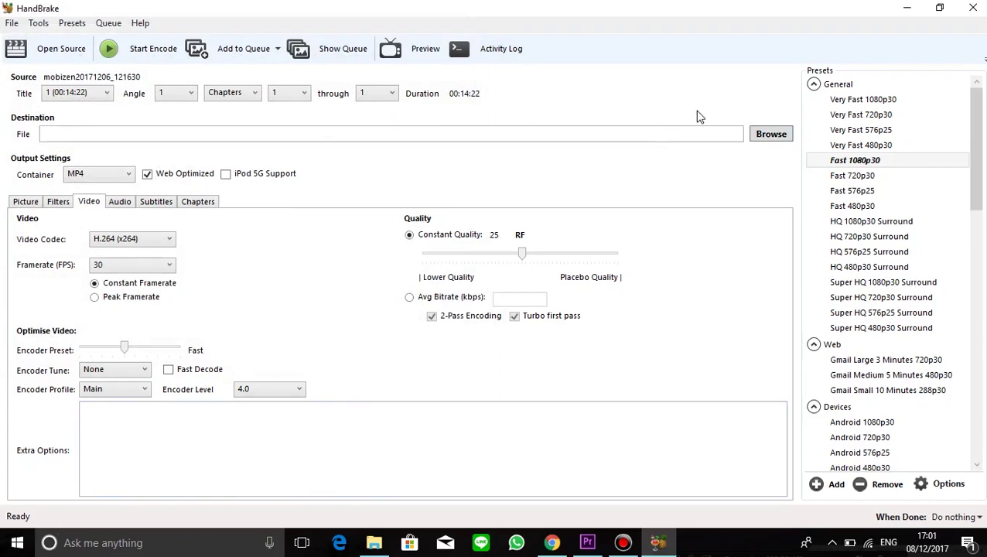
{"action": "left_click", "coordinate": [760, 136]}
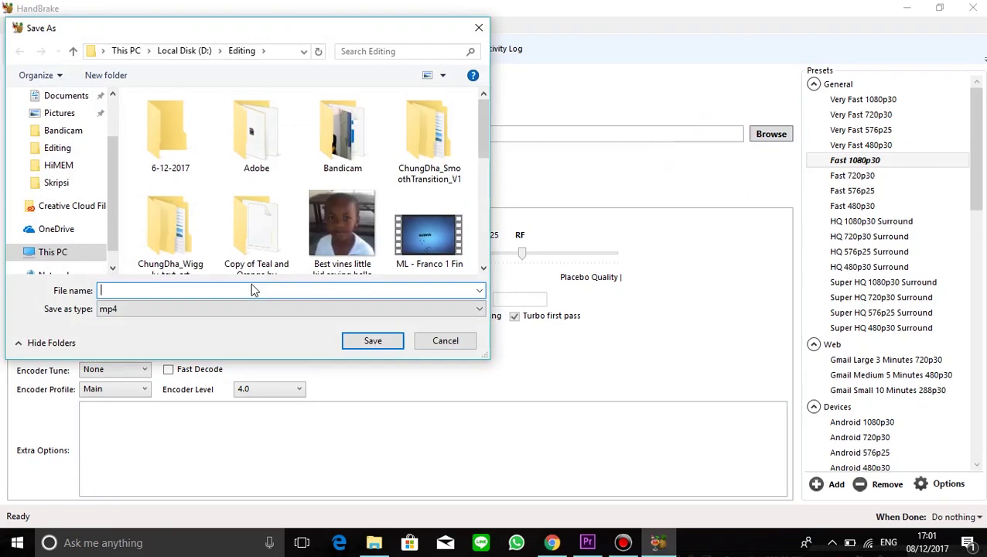
{"action": "type", "text": "CONO"}
{"action": "key", "text": "Return"}
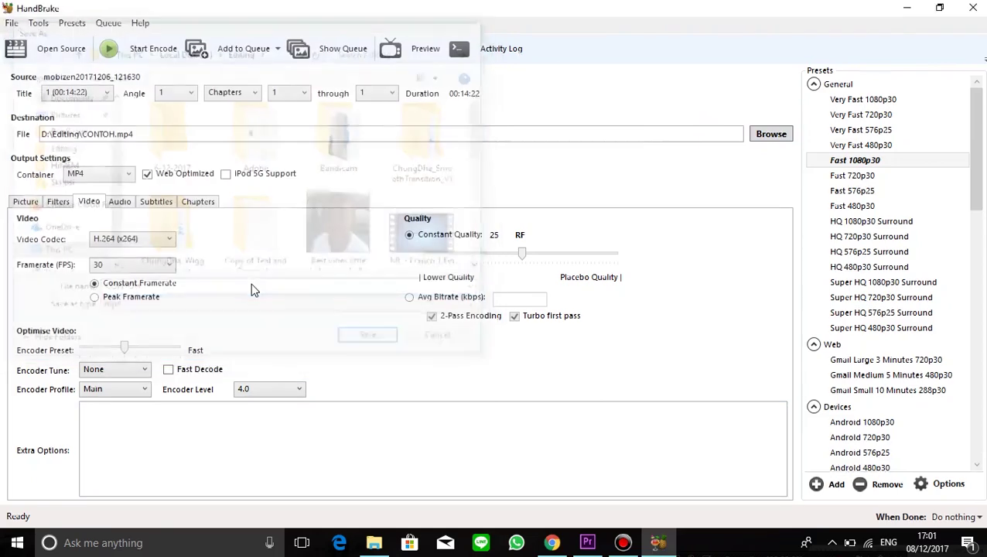
{"action": "left_click", "coordinate": [154, 58]}
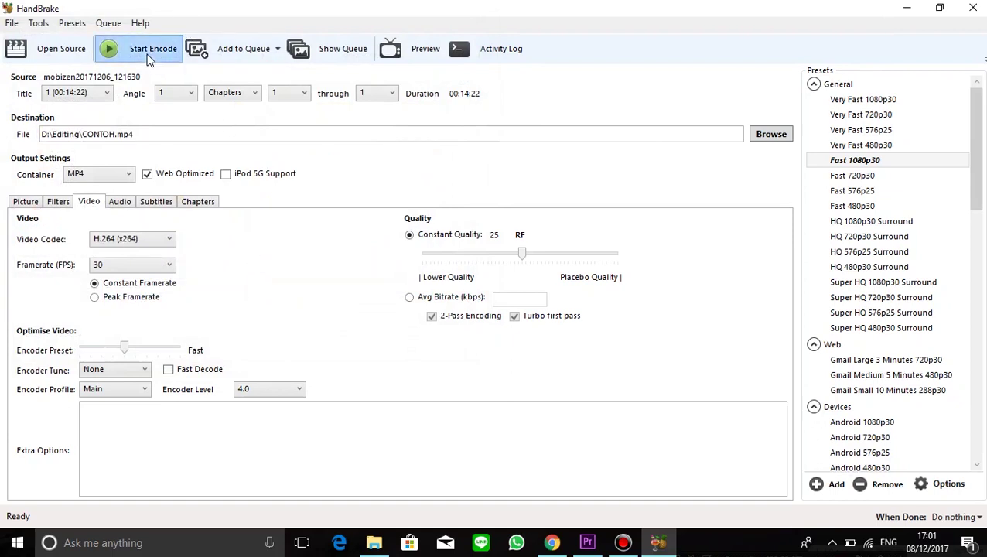
Start encoding to CONTOH.mp4, then stop it after a few seconds
{"action": "left_click", "coordinate": [149, 59]}
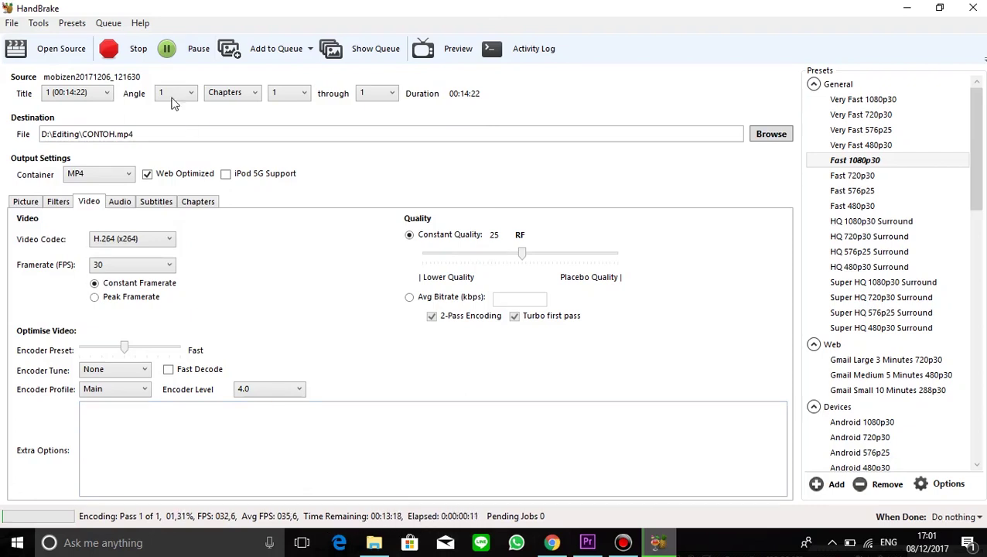
{"action": "left_click", "coordinate": [179, 52]}
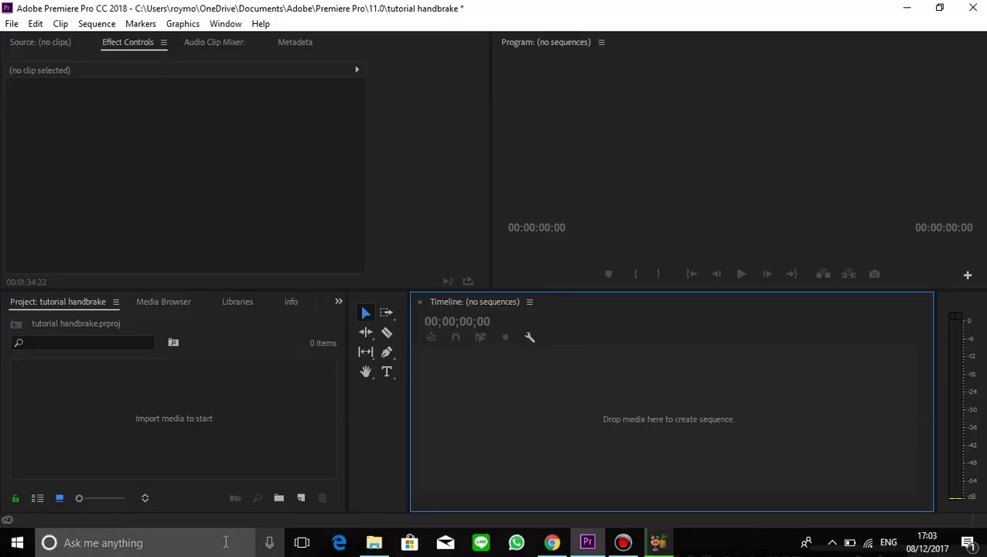
Import natalia no recall.mp4 into the tutorial handbrake project bin
{"action": "mouse_move", "coordinate": [376, 539]}
{"action": "mouse_move", "coordinate": [397, 511]}
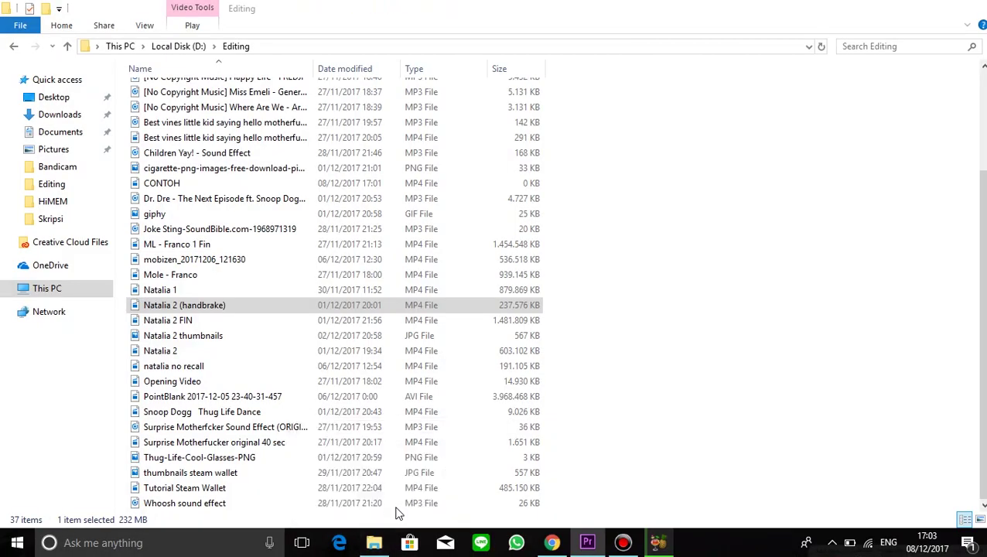
{"action": "scroll", "coordinate": [414, 127], "scroll_direction": "down", "scroll_amount": 3}
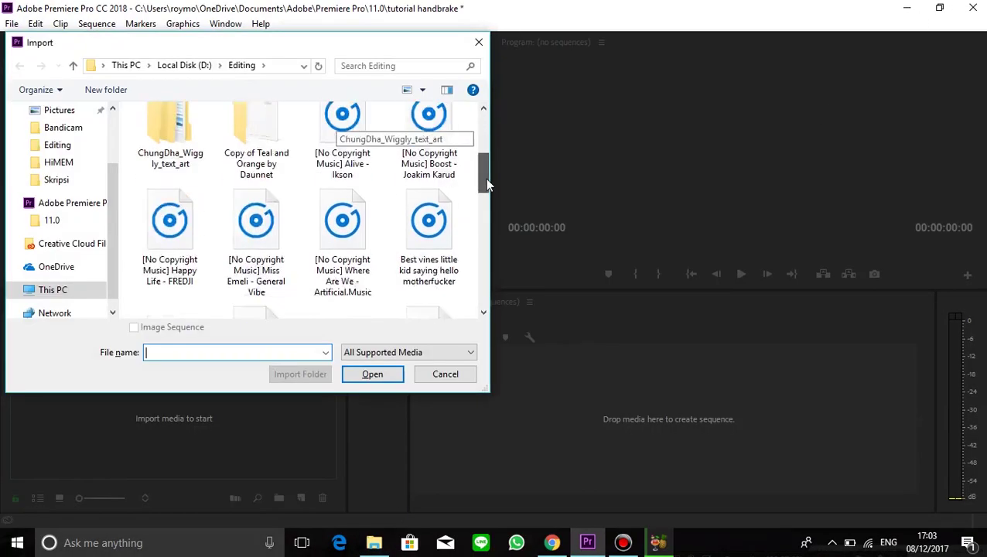
{"action": "scroll", "coordinate": [379, 127], "scroll_direction": "down", "scroll_amount": 5}
{"action": "scroll", "coordinate": [283, 216], "scroll_direction": "down", "scroll_amount": 2}
{"action": "left_click", "coordinate": [415, 186]}
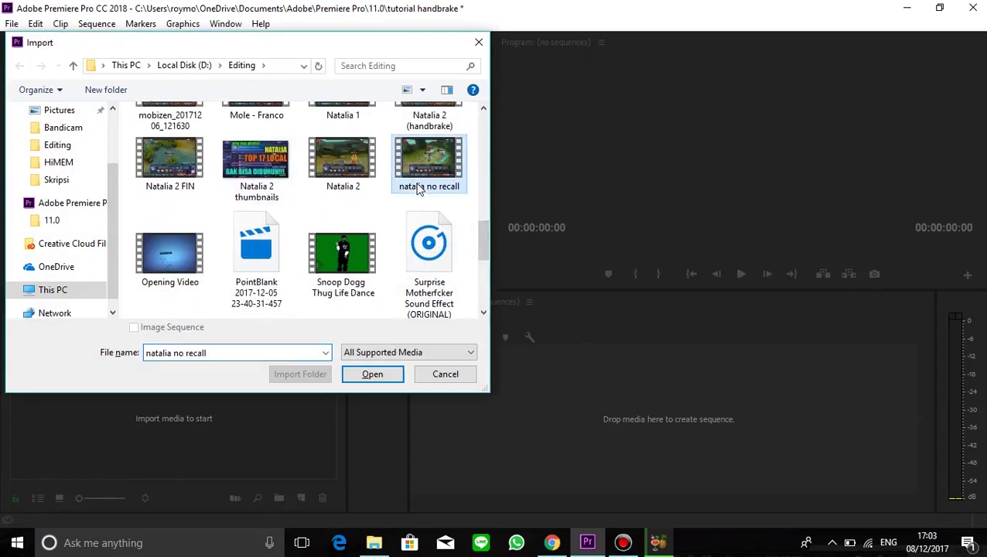
{"action": "left_click", "coordinate": [379, 372]}
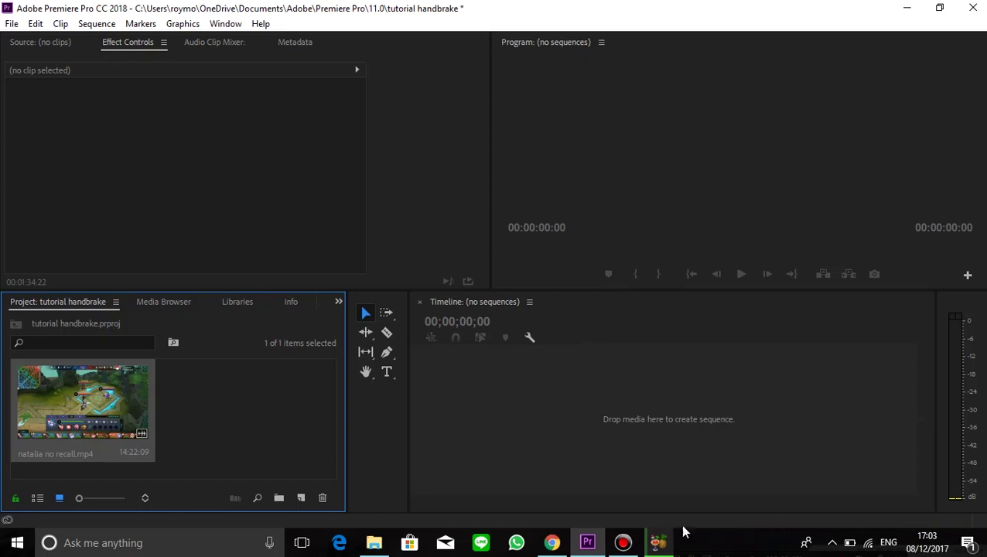
Create a natalia no recall sequence from the clip and scrub into its opening
{"action": "left_click_drag", "start_coordinate": [489, 405], "coordinate": [499, 402]}
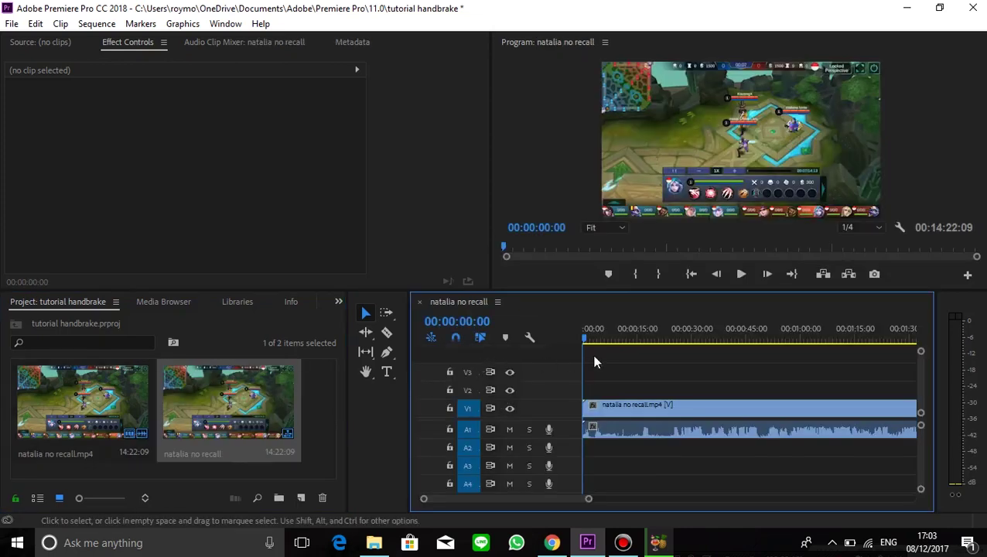
{"action": "left_click_drag", "start_coordinate": [646, 345], "coordinate": [638, 340]}
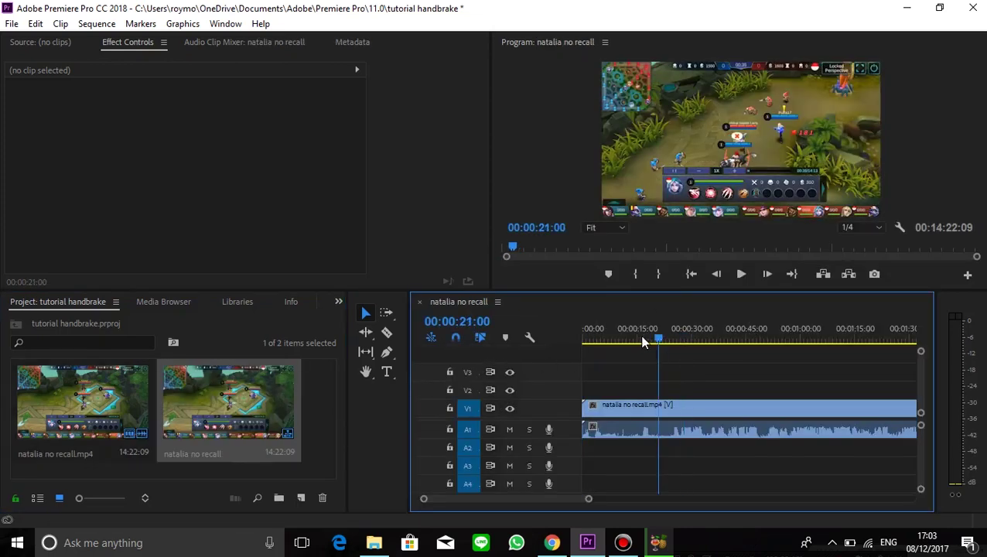
{"action": "left_click", "coordinate": [679, 333]}
Play the sequence, jump to 47 seconds, and preview until past 00:01:08
{"action": "key", "text": "space"}
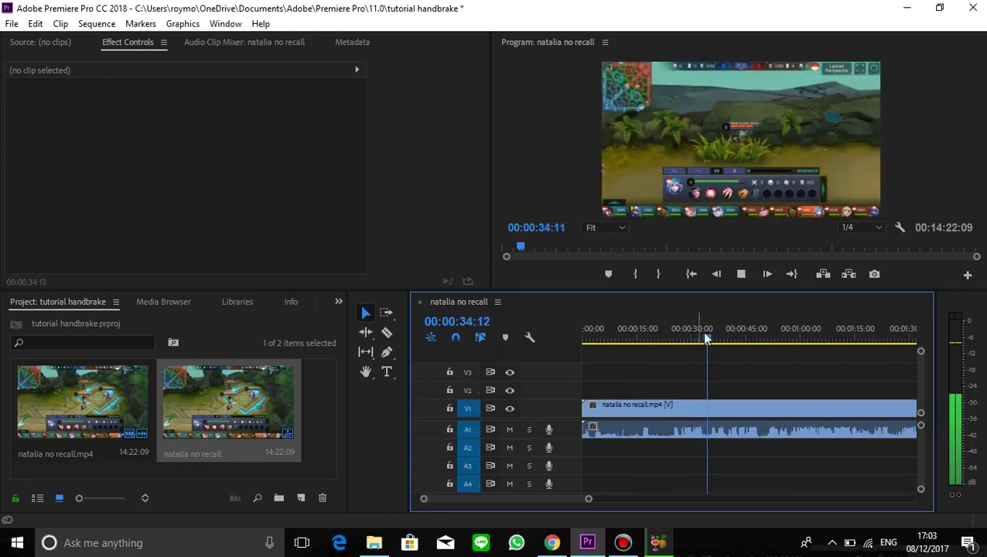
{"action": "left_click", "coordinate": [753, 337]}
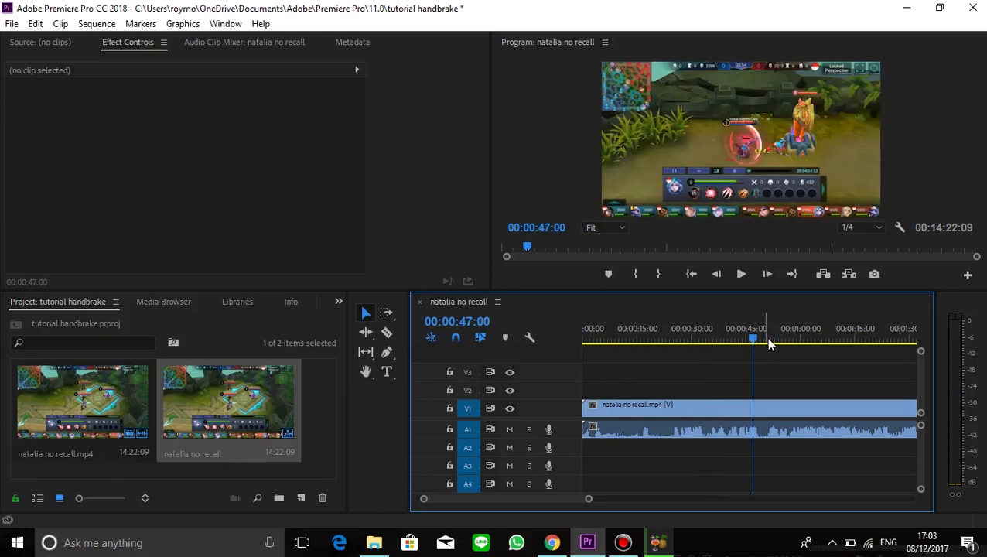
{"action": "key", "text": "space"}
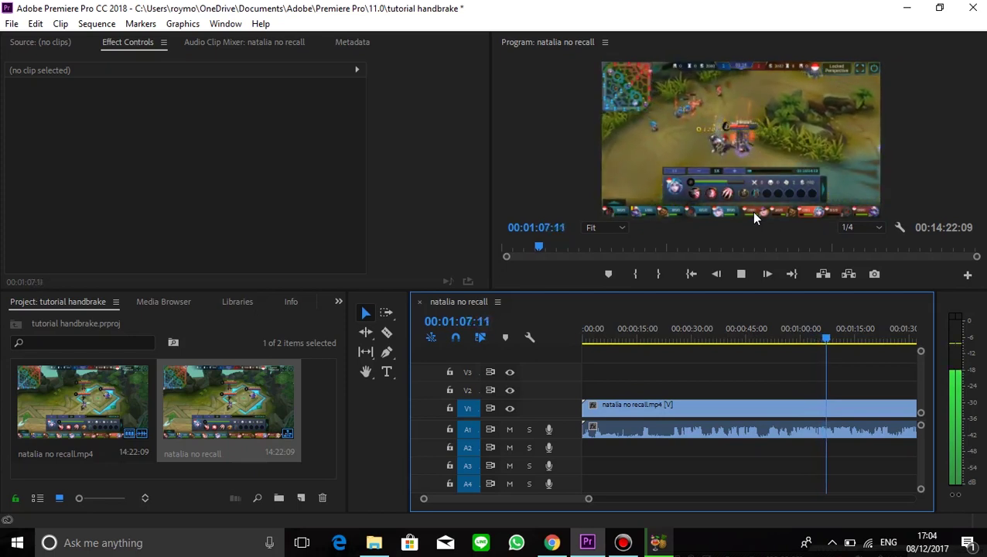
{"action": "key", "text": "space"}
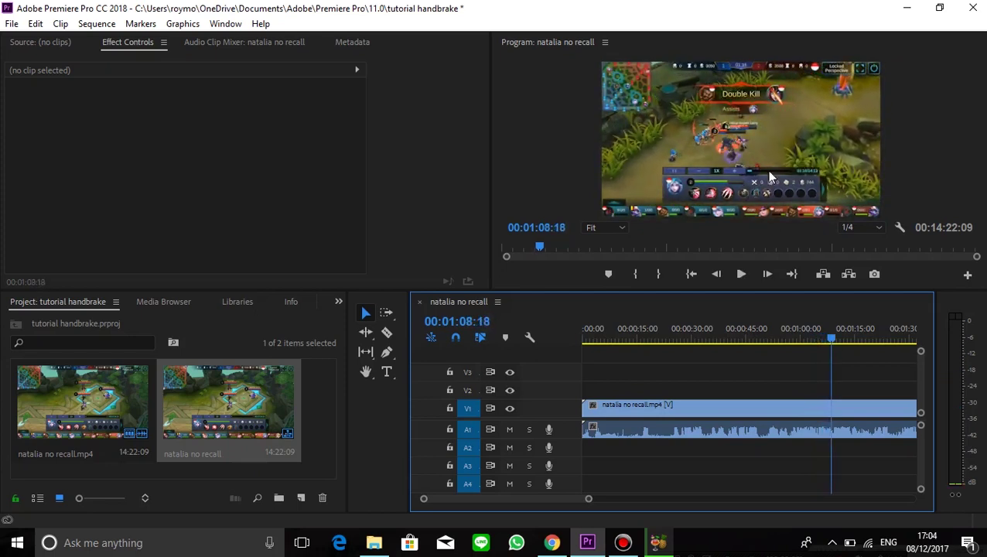